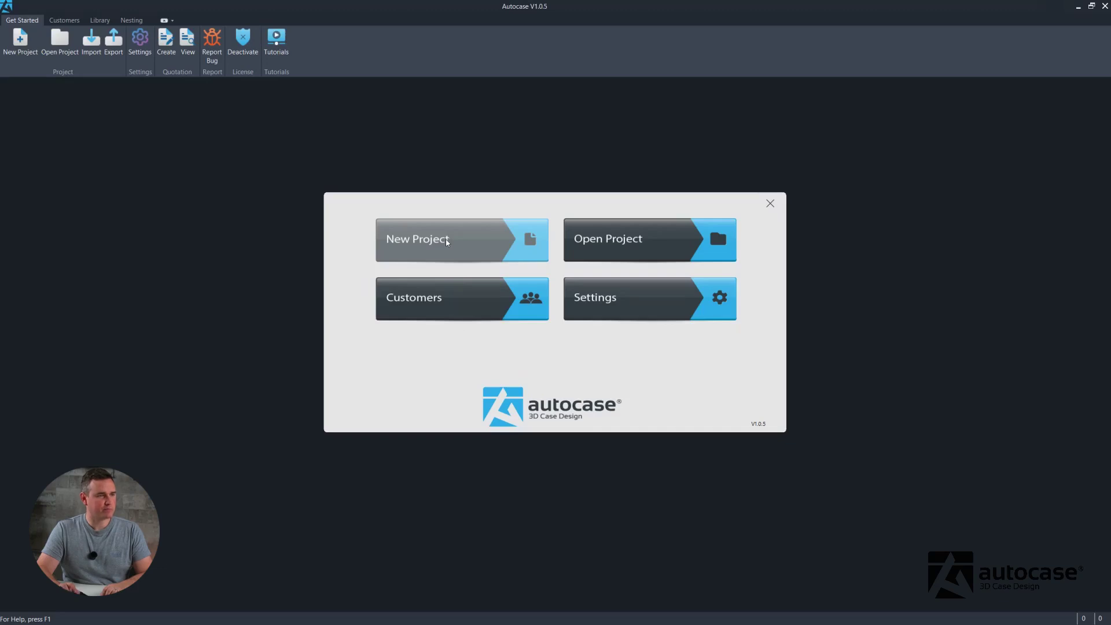
# Step: Create a new project named 'AC Test Case' from the first case layout tile
pyautogui.click(446, 242)
pyautogui.click(440, 228)
pyautogui.write('AC')
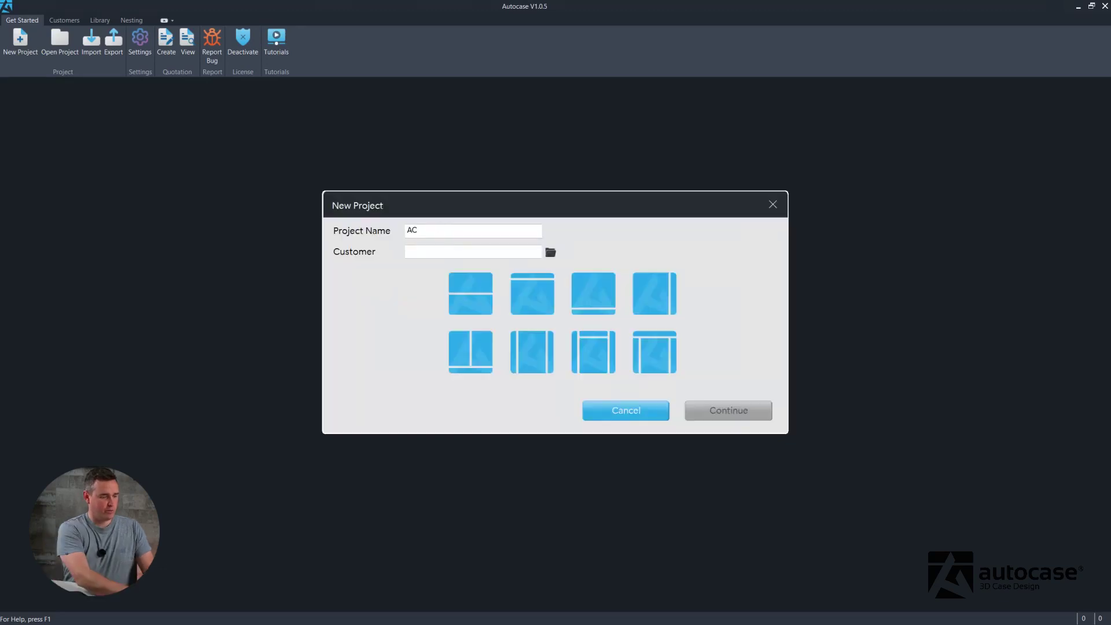
pyautogui.write(' Test Case')
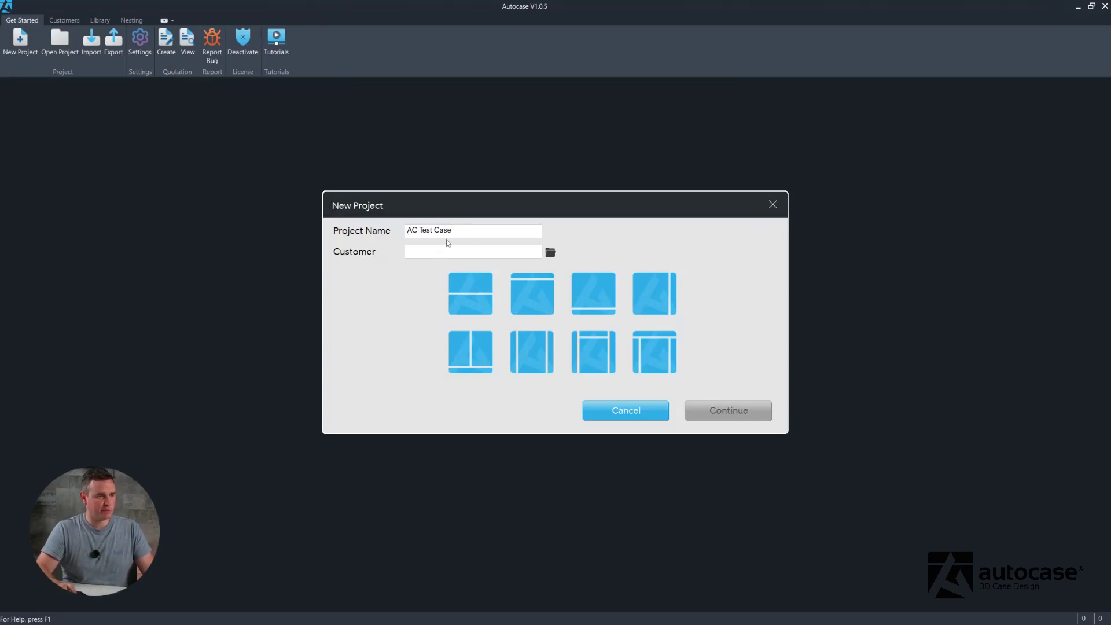
pyautogui.click(472, 298)
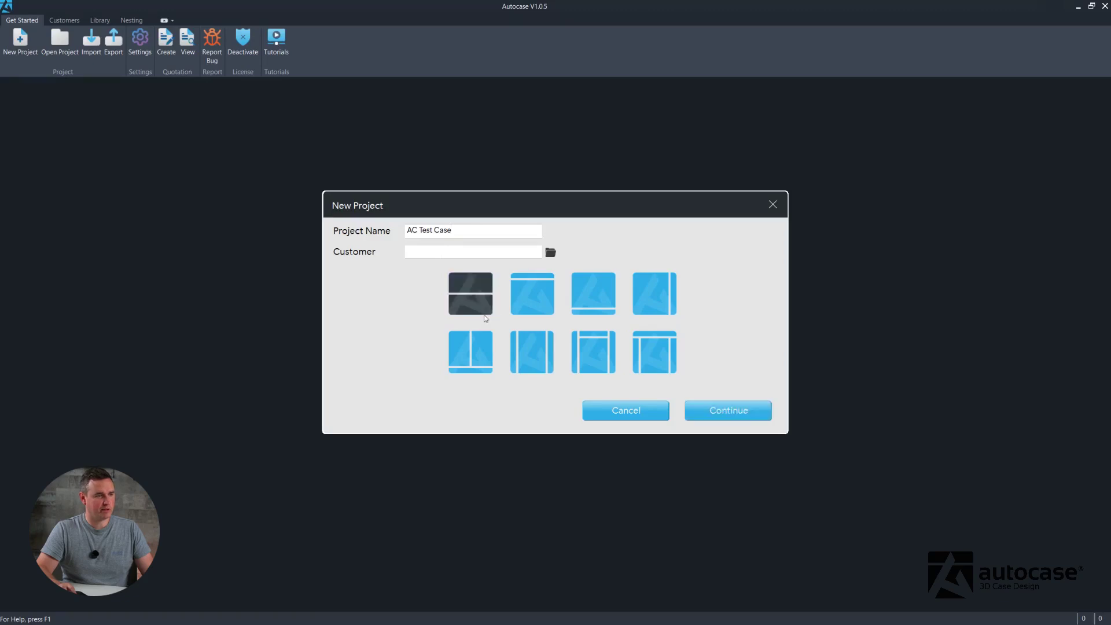
pyautogui.click(735, 412)
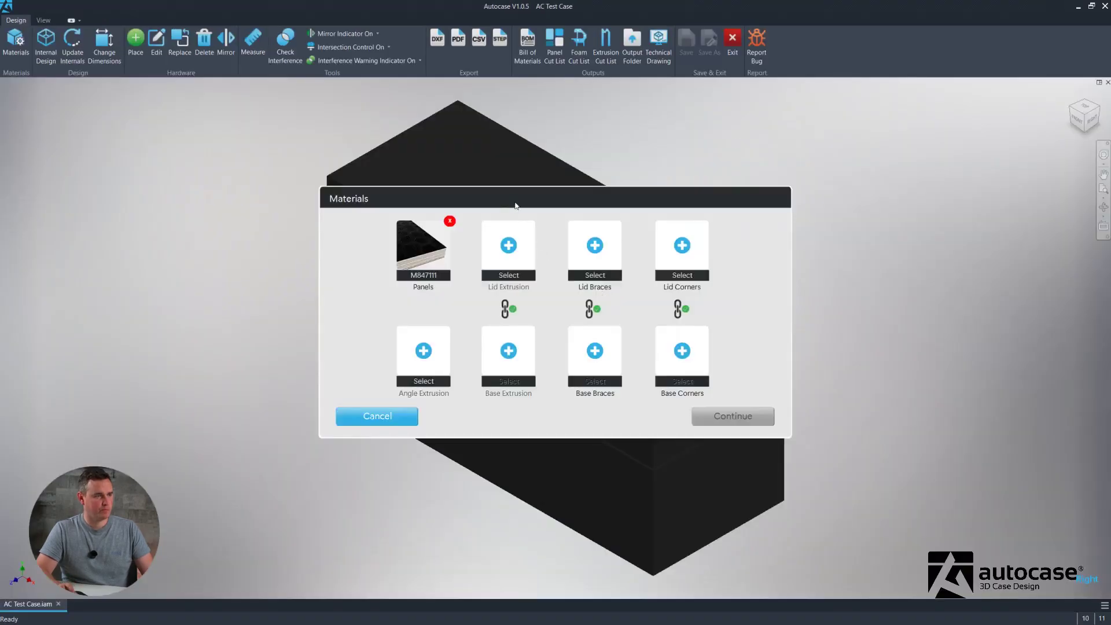
# Step: Set the angle extrusion to E2280
pyautogui.moveTo(515, 204); pyautogui.dragTo(620, 213)
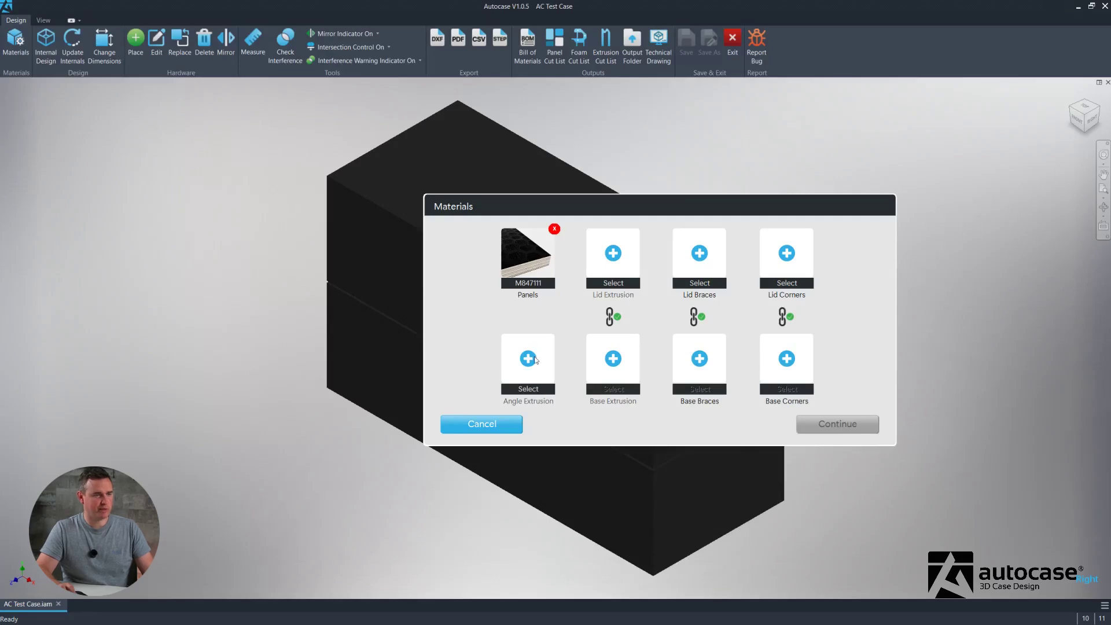
pyautogui.click(538, 351)
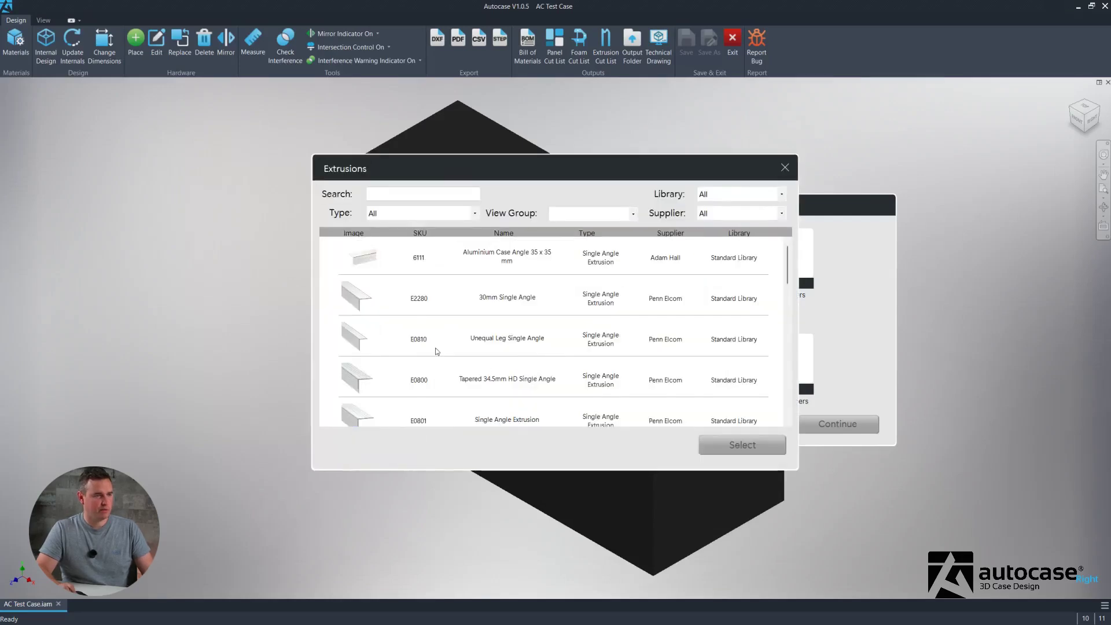
pyautogui.click(429, 301)
pyautogui.click(742, 445)
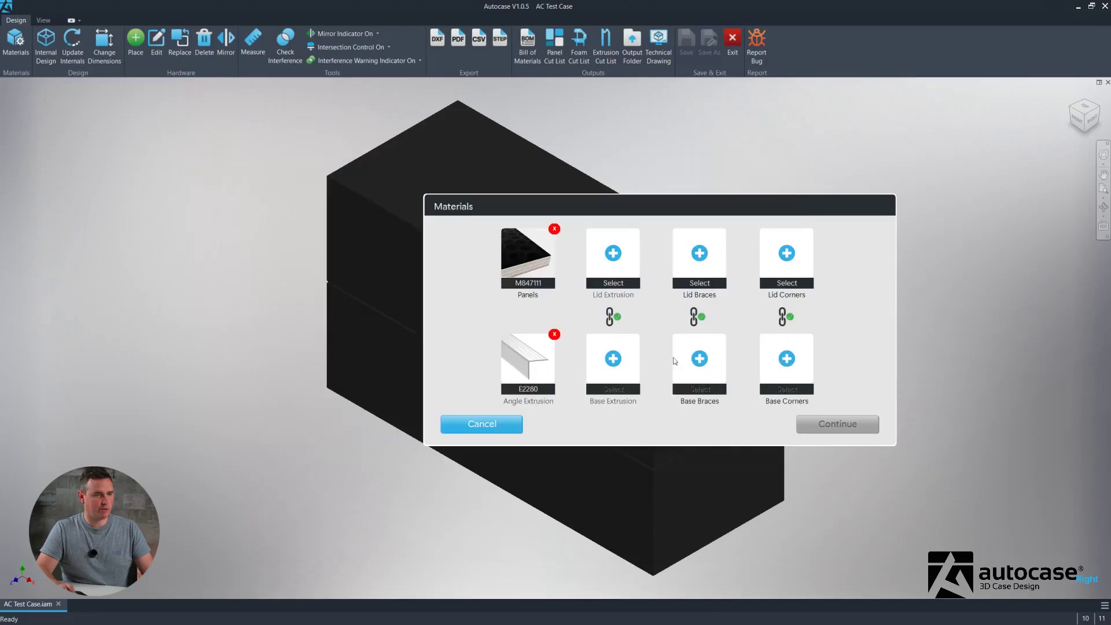
# Step: Set the lid and base extrusions to E082571 (Equal Leg 9.6mm Hybrid)
pyautogui.click(611, 266)
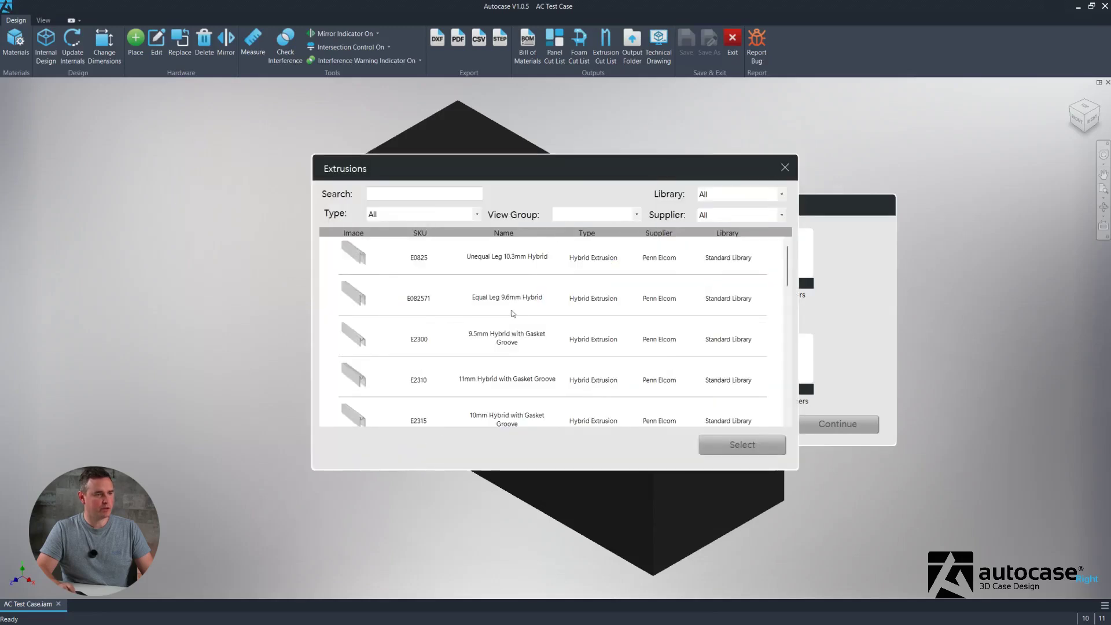
pyautogui.click(510, 301)
pyautogui.click(742, 446)
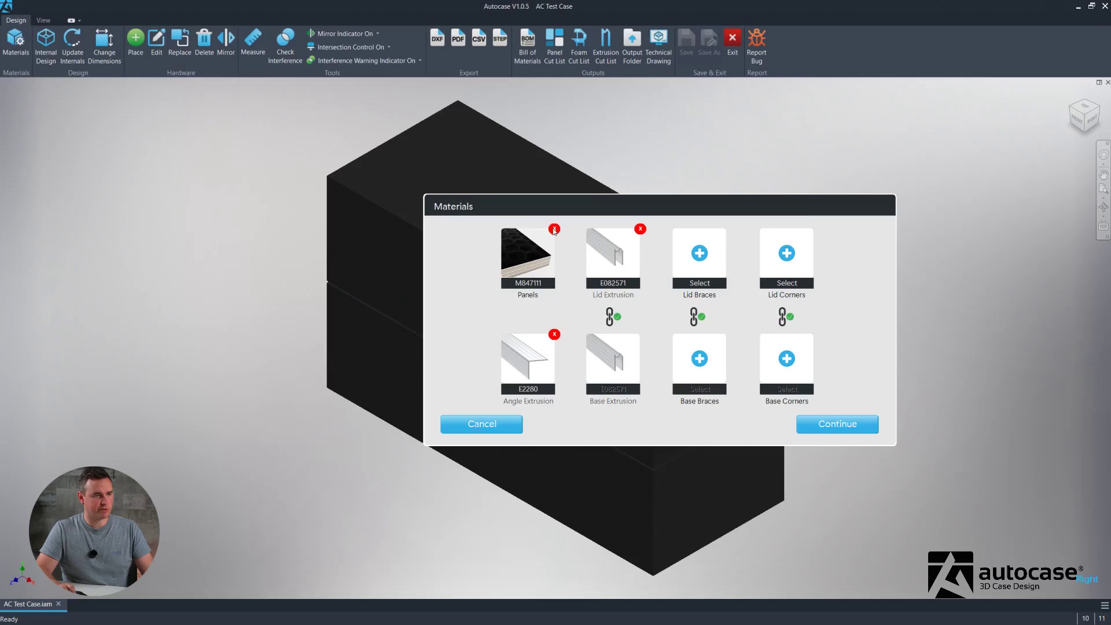
# Step: Clear the angle extrusion and reselect E2280
pyautogui.click(554, 335)
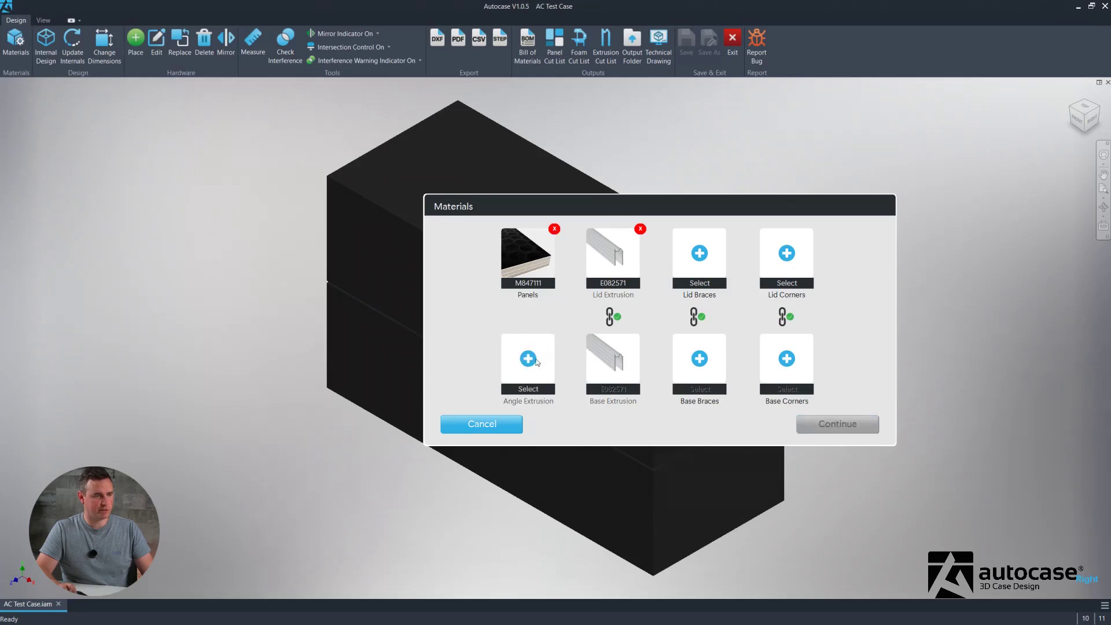
pyautogui.click(528, 359)
pyautogui.click(521, 301)
pyautogui.doubleClick(521, 301)
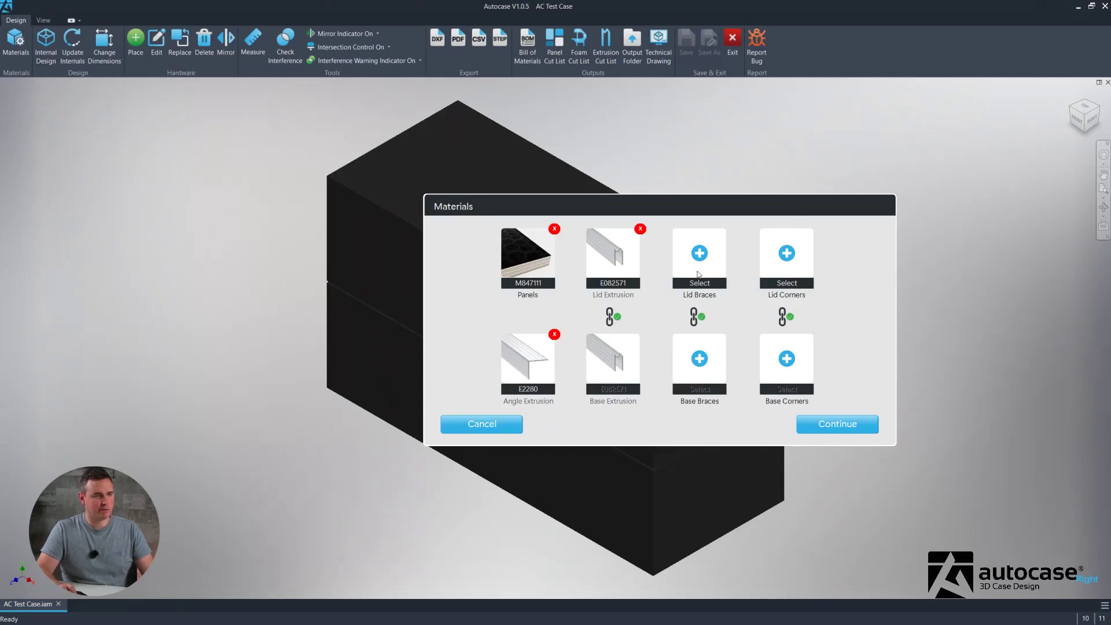
# Step: Fit 4043 braces and C1340/30Z corners to lid and base, then build the case in isometric view
pyautogui.click(699, 253)
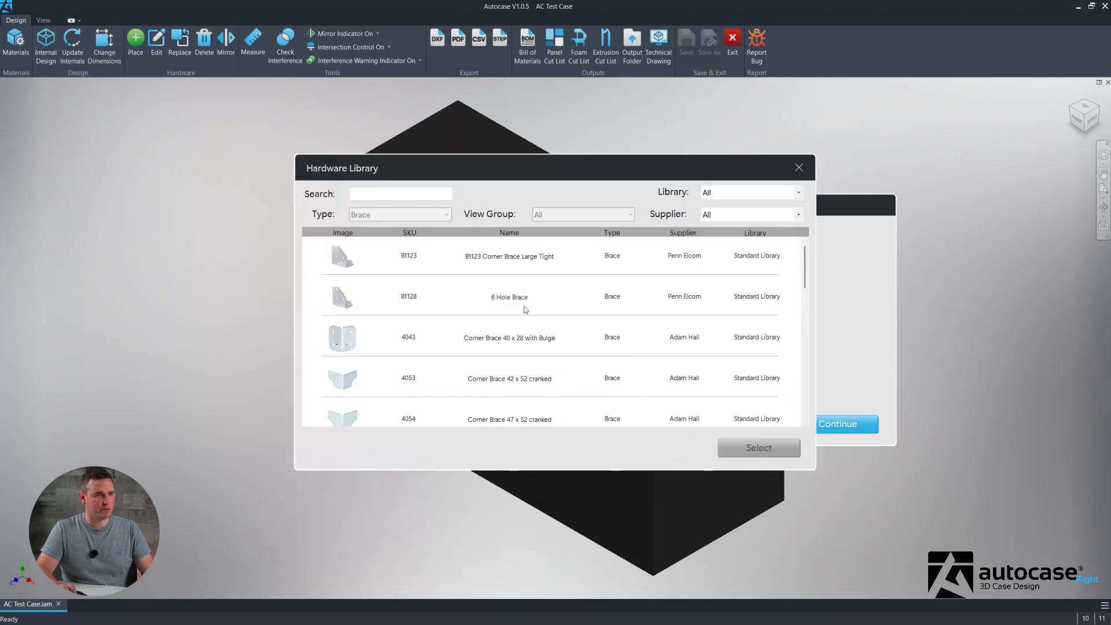
pyautogui.doubleClick(515, 341)
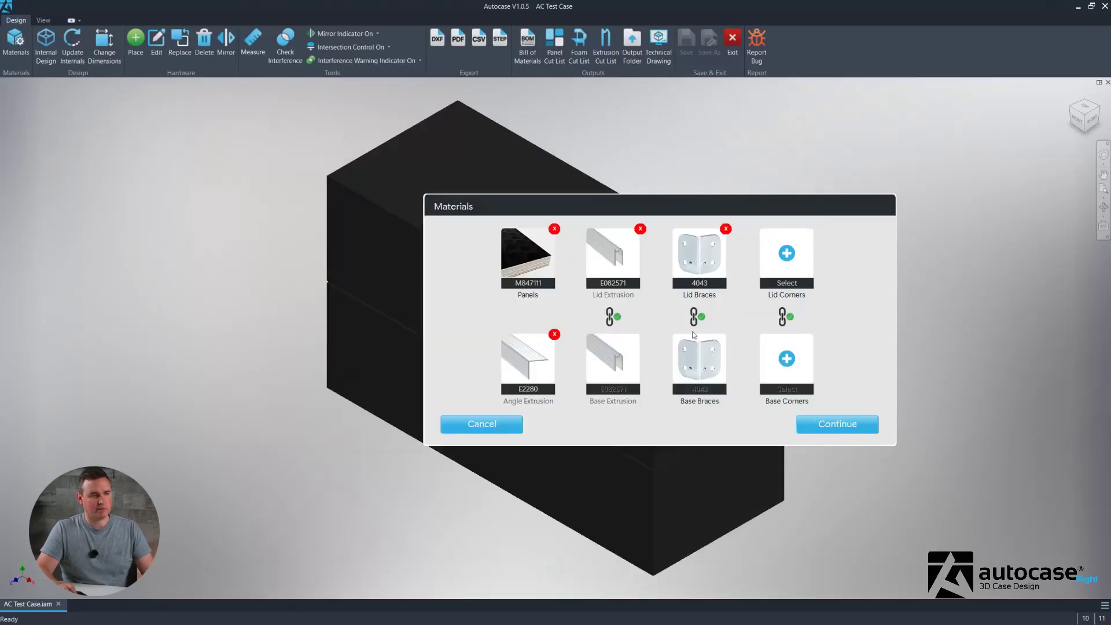
pyautogui.click(787, 255)
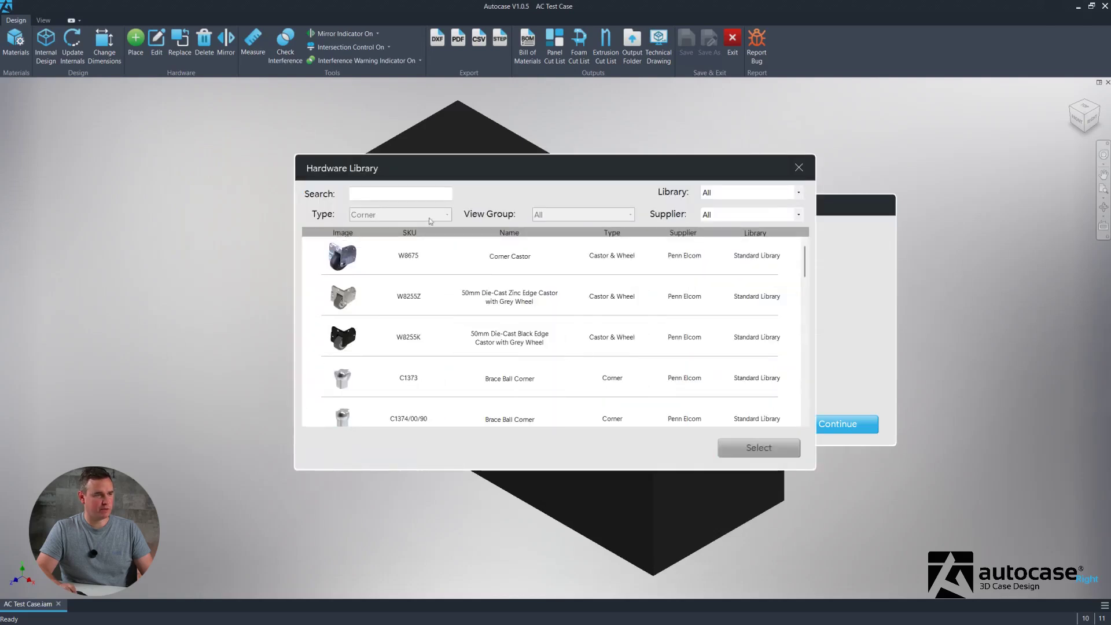
pyautogui.click(759, 448)
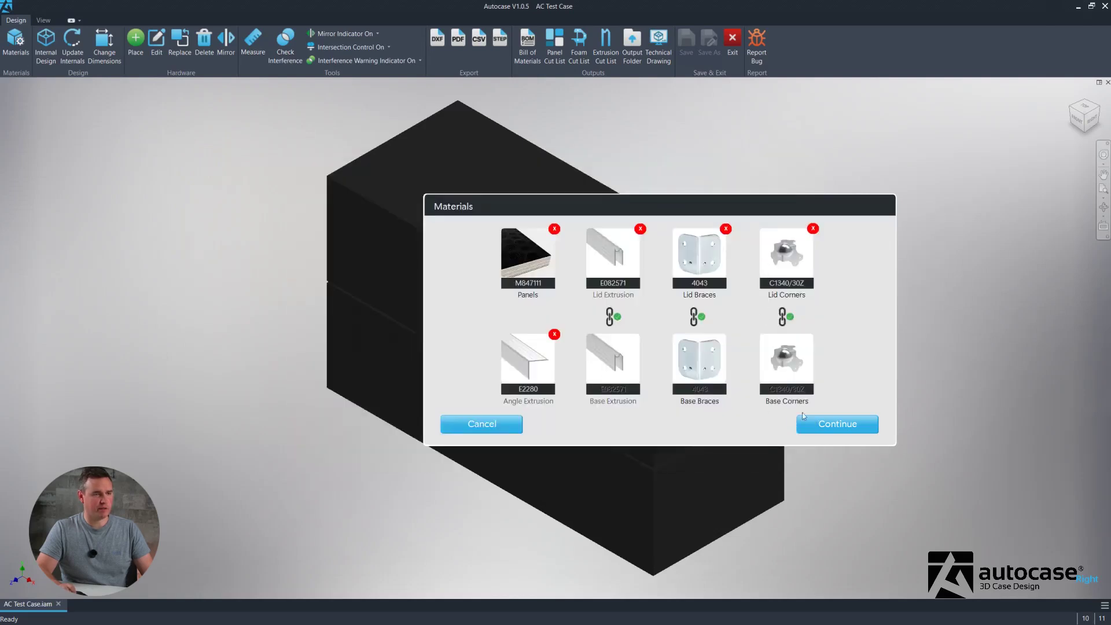
pyautogui.click(838, 424)
pyautogui.click(1072, 110)
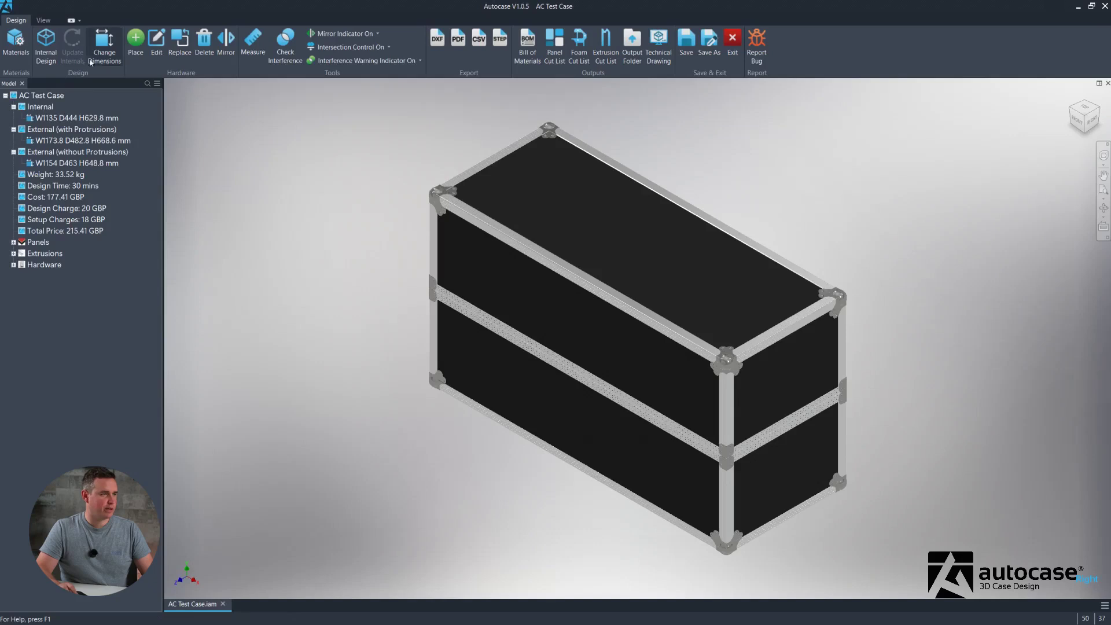
# Step: Start placing a latch at the front centre, anchored at its left end
pyautogui.click(136, 41)
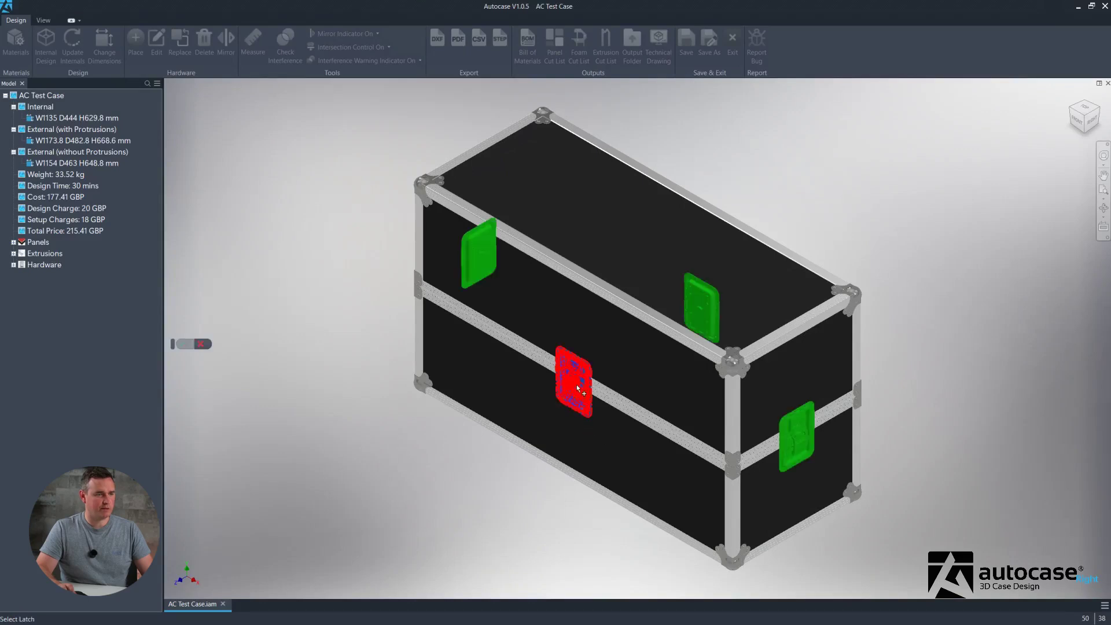
pyautogui.click(578, 387)
pyautogui.click(184, 347)
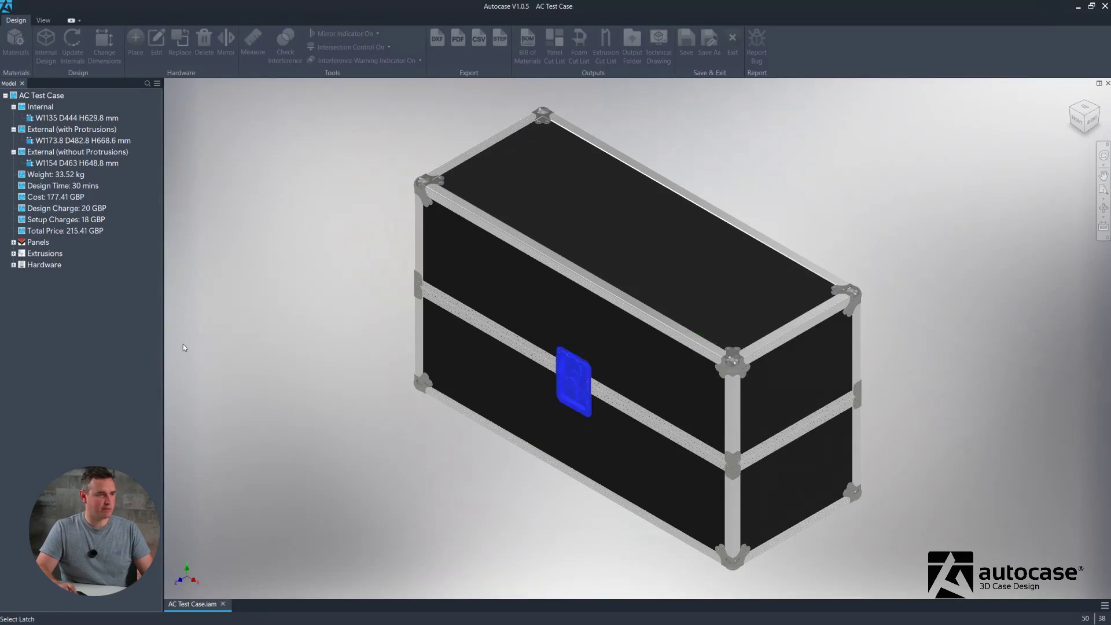
pyautogui.click(232, 339)
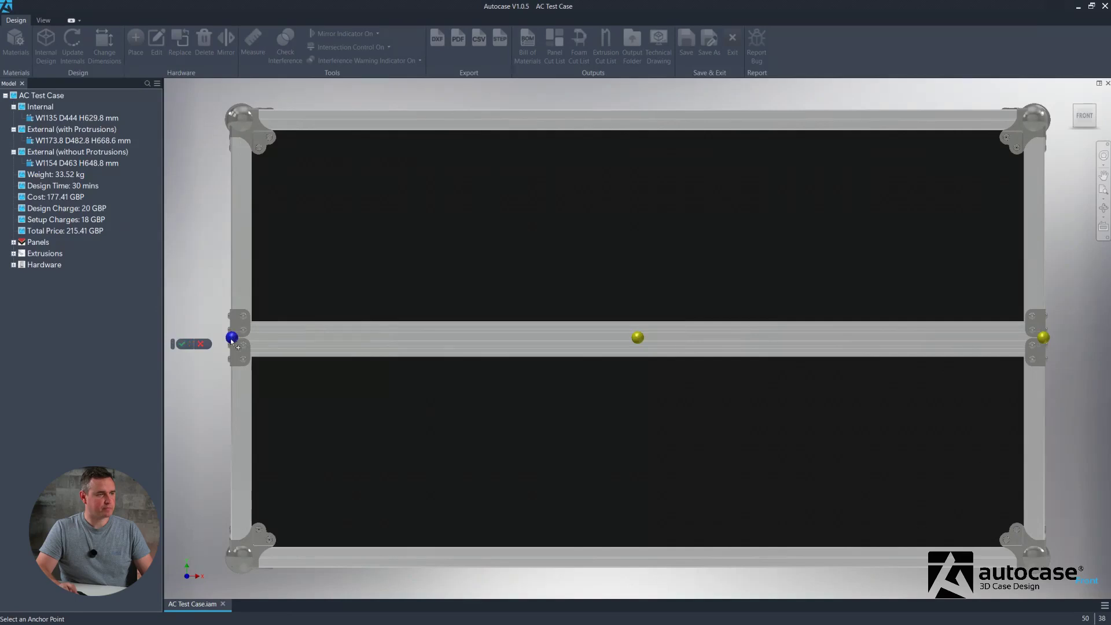
# Step: Place the latch 100 mm from the left end, offsets measured from its cutout
pyautogui.click(183, 345)
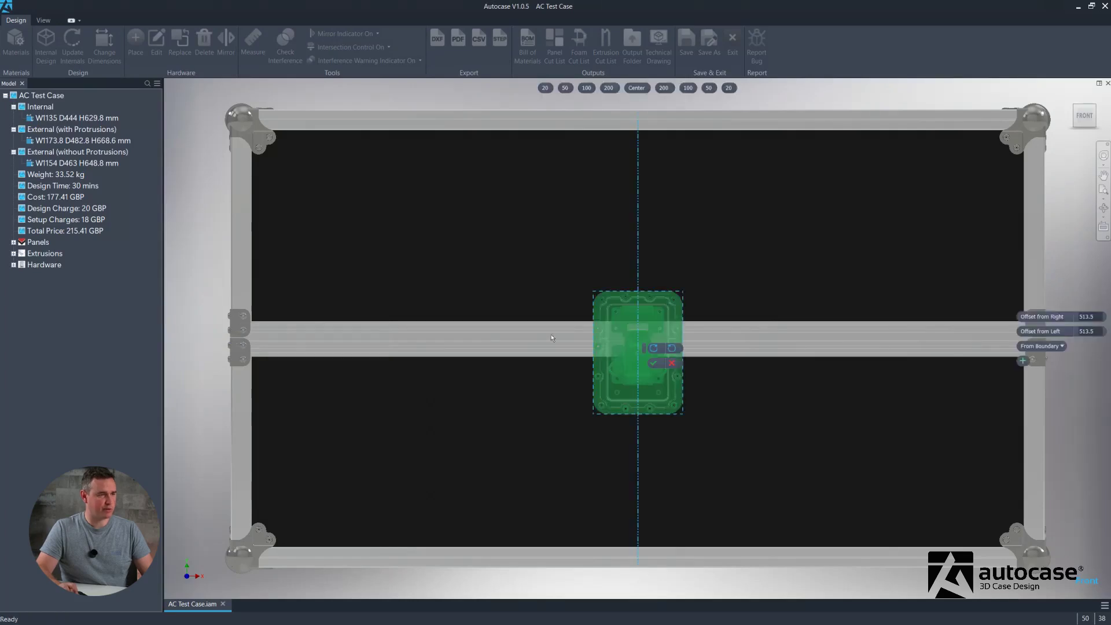
pyautogui.click(587, 89)
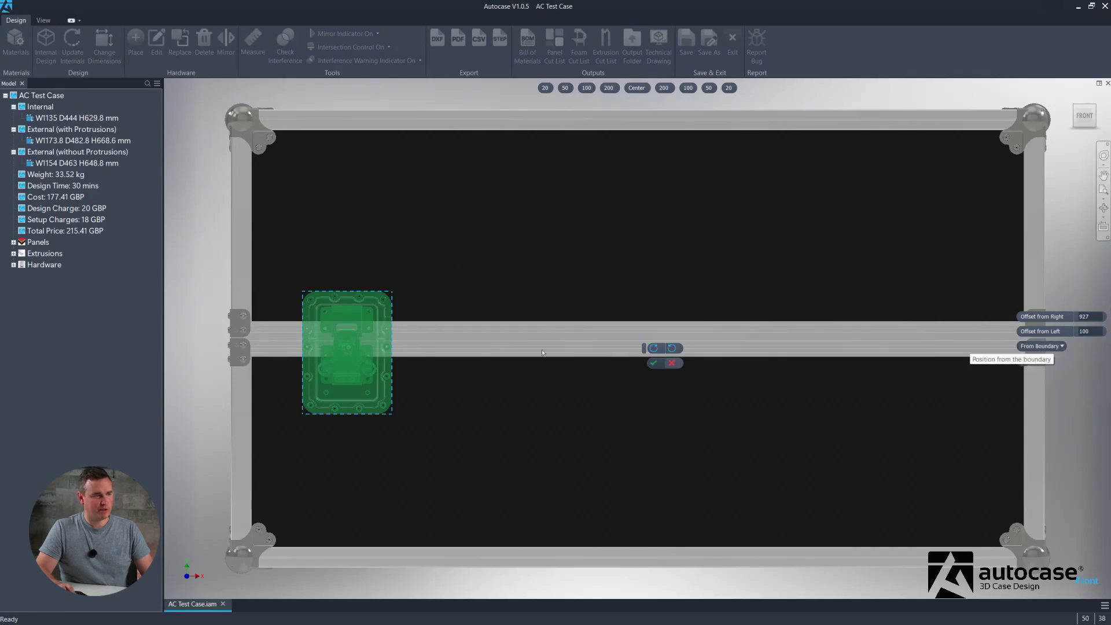
pyautogui.click(1056, 347)
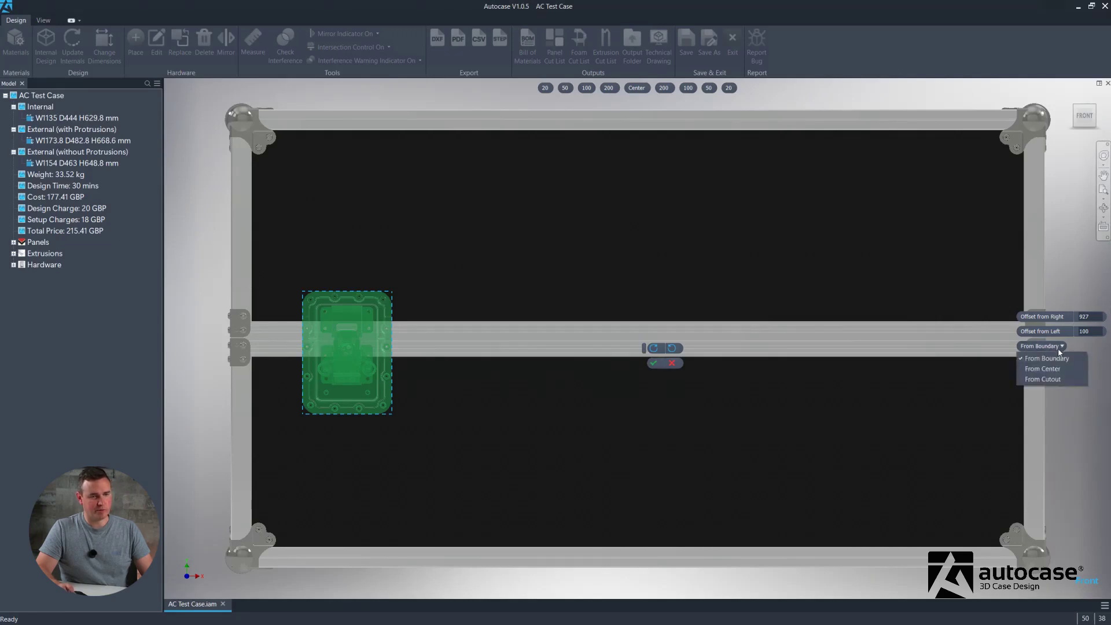
pyautogui.click(1056, 373)
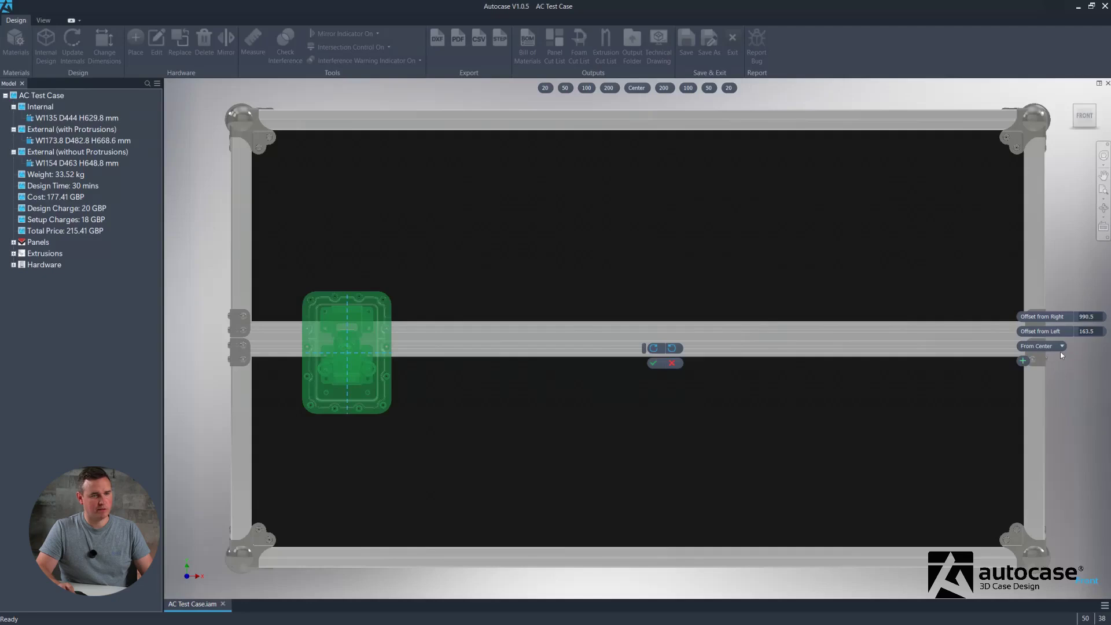
pyautogui.click(1059, 347)
pyautogui.click(1042, 380)
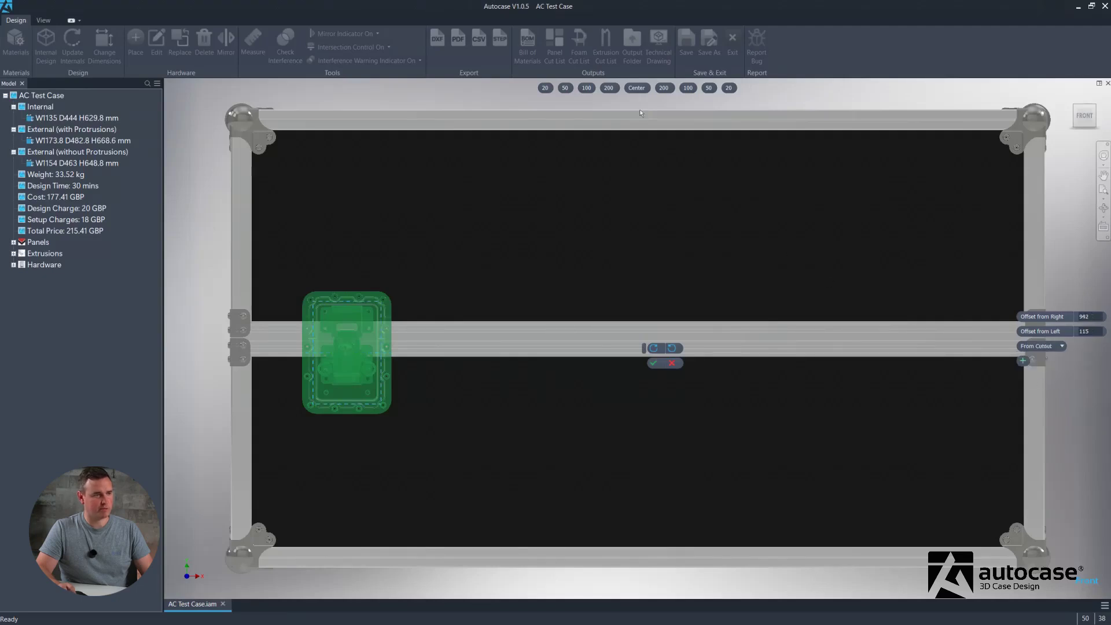
pyautogui.click(588, 90)
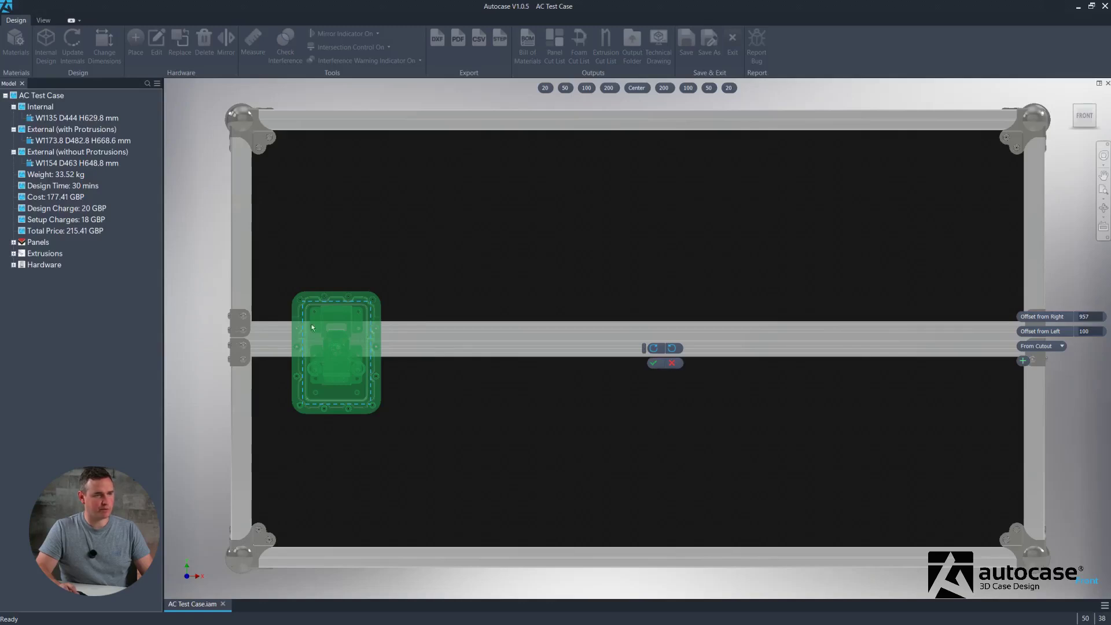
pyautogui.click(654, 363)
pyautogui.click(1072, 96)
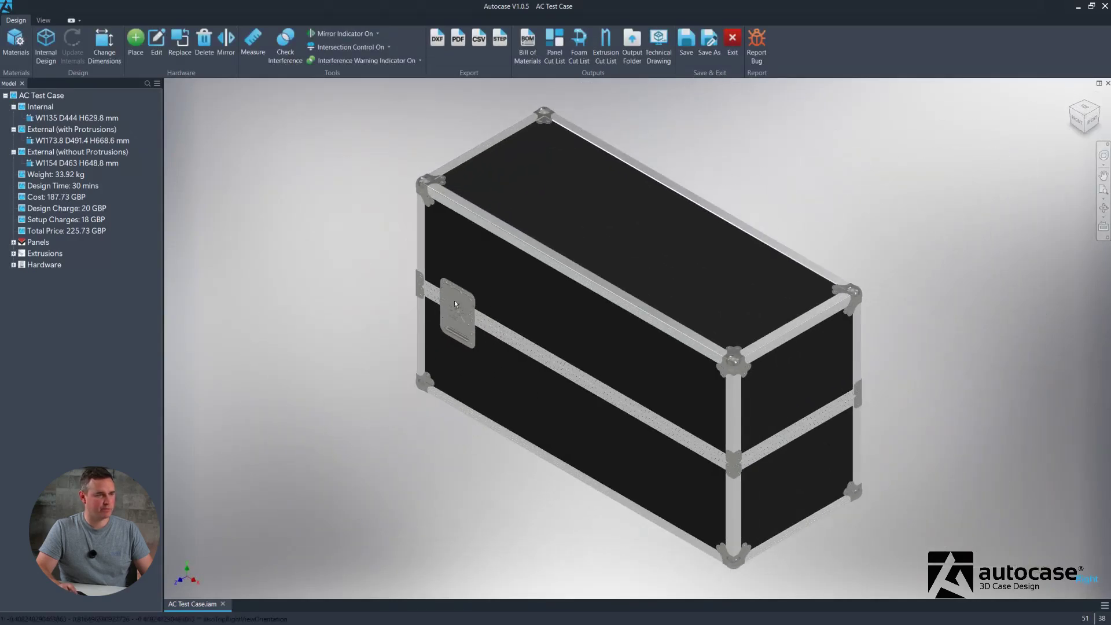
# Step: Mirror the latch across the middle and XY planes to both ends, front and back
pyautogui.click(225, 41)
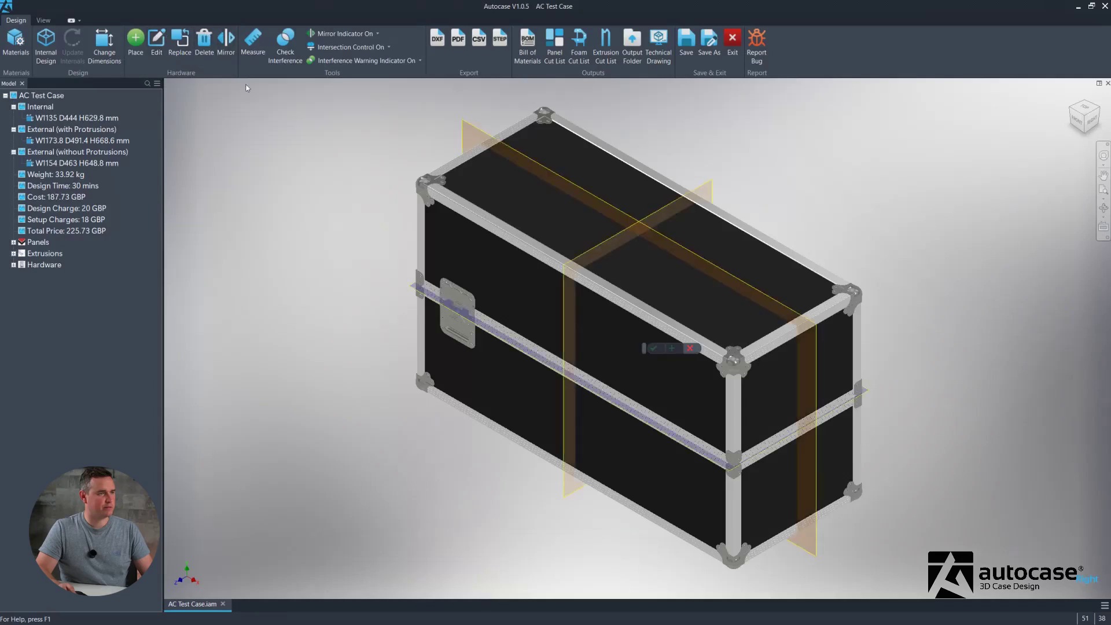
pyautogui.click(453, 295)
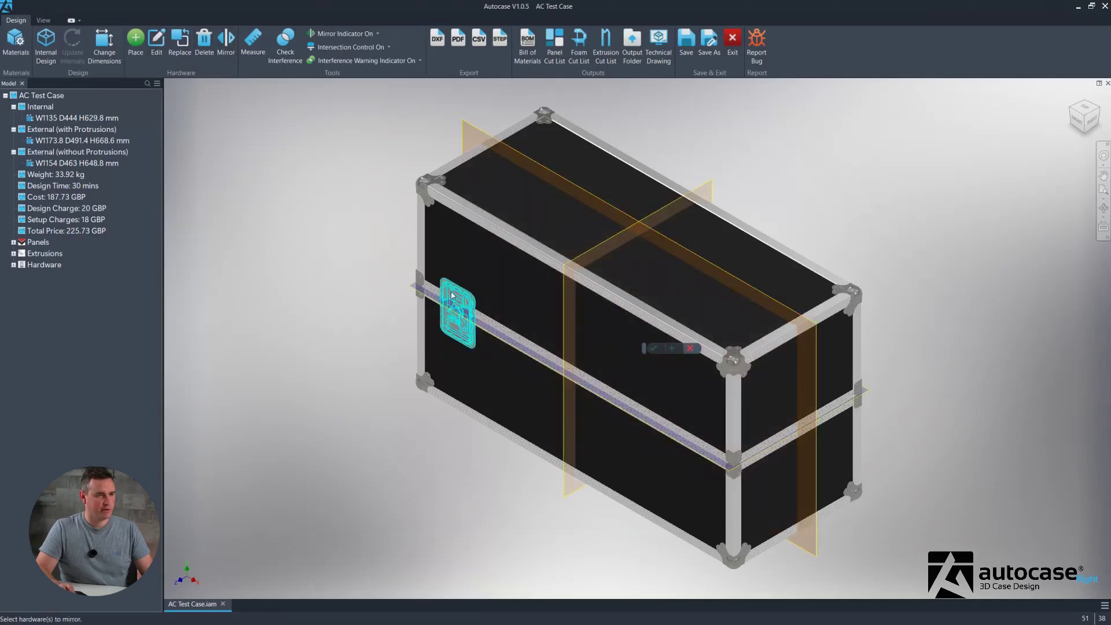
pyautogui.click(565, 267)
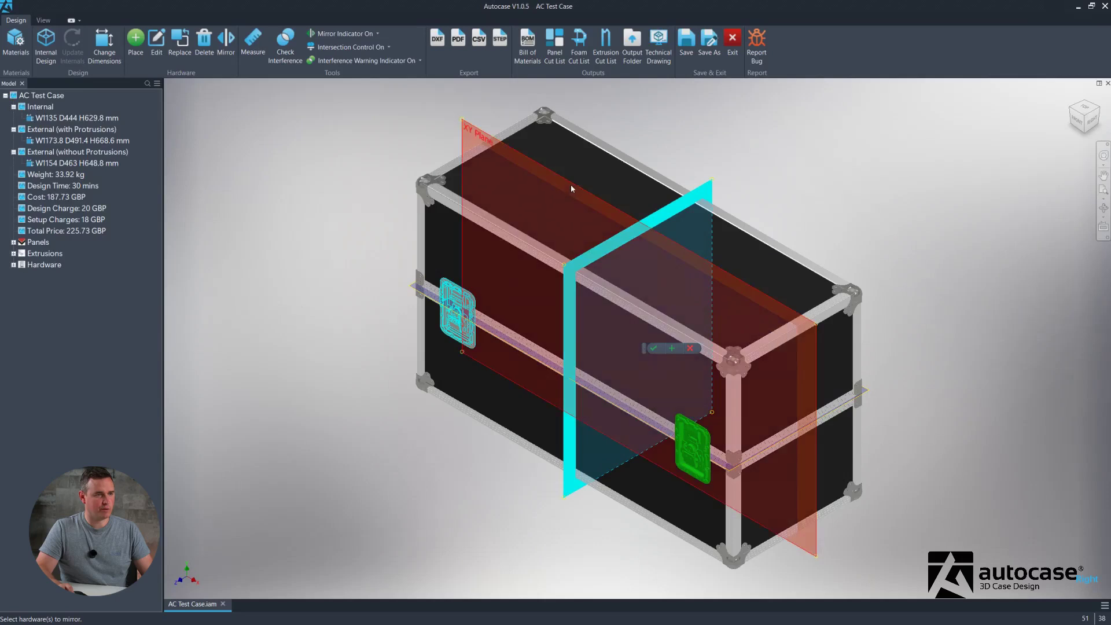
pyautogui.click(571, 182)
pyautogui.click(653, 348)
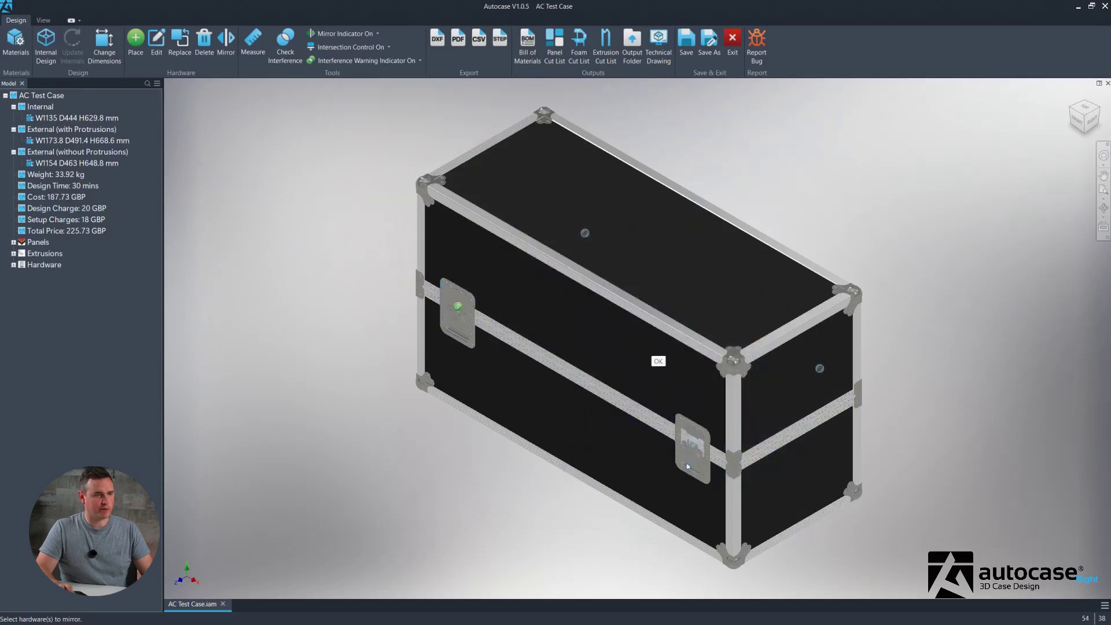
# Step: Inspect the mirrored latches on the back, then select a latch for position editing
pyautogui.click(1098, 112)
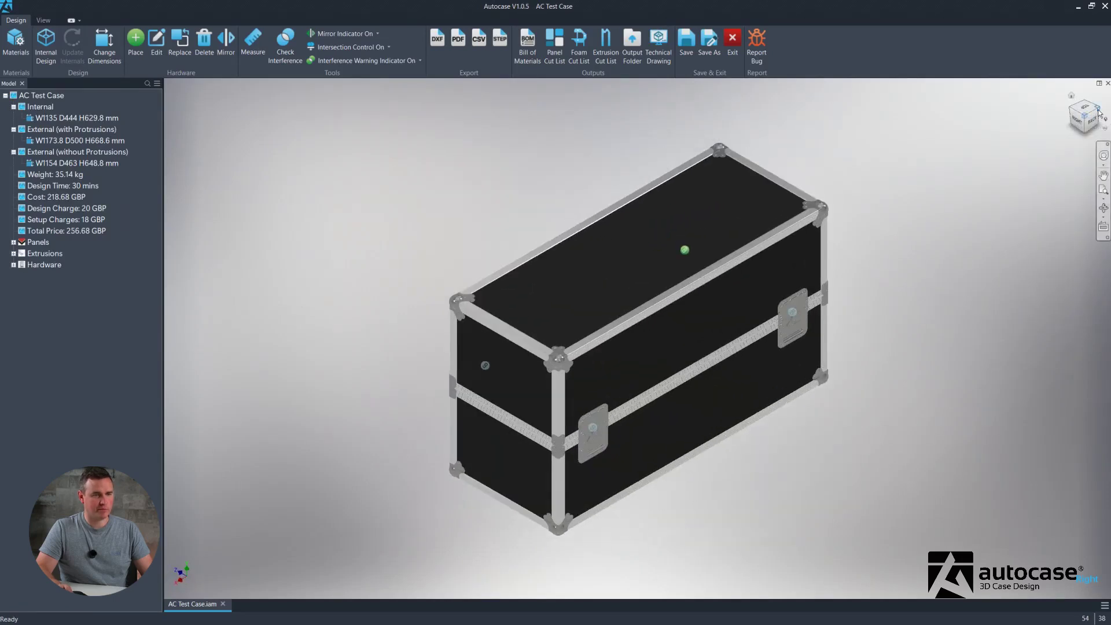
pyautogui.click(1099, 112)
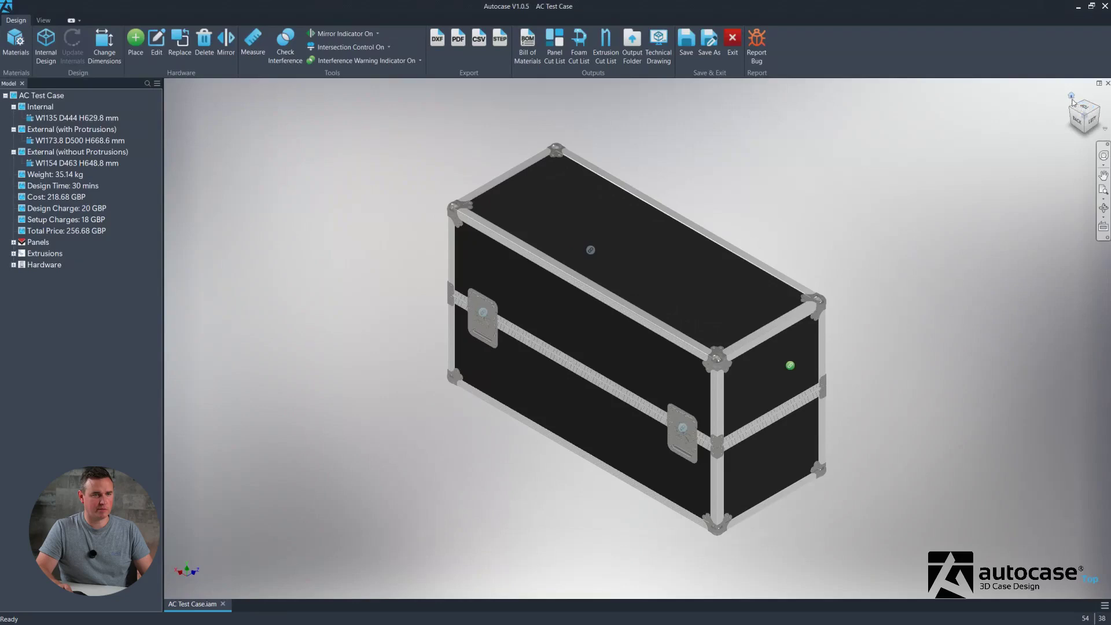
pyautogui.click(469, 335)
pyautogui.click(535, 317)
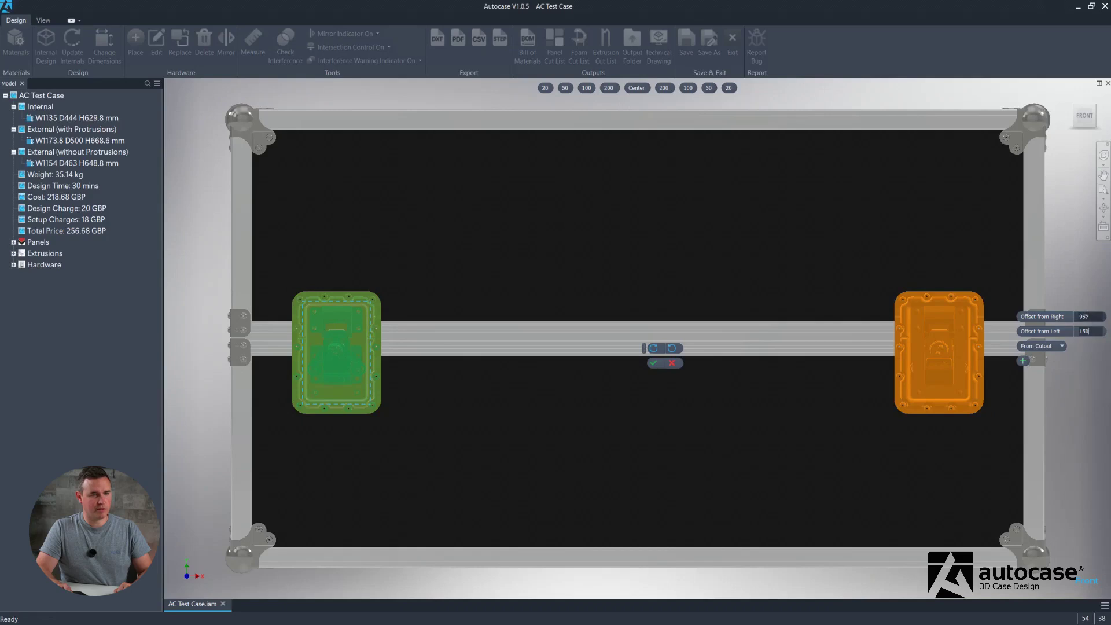
# Step: Move the latches to 150 mm from the left end and zoom toward the right end panel
pyautogui.press('Return')
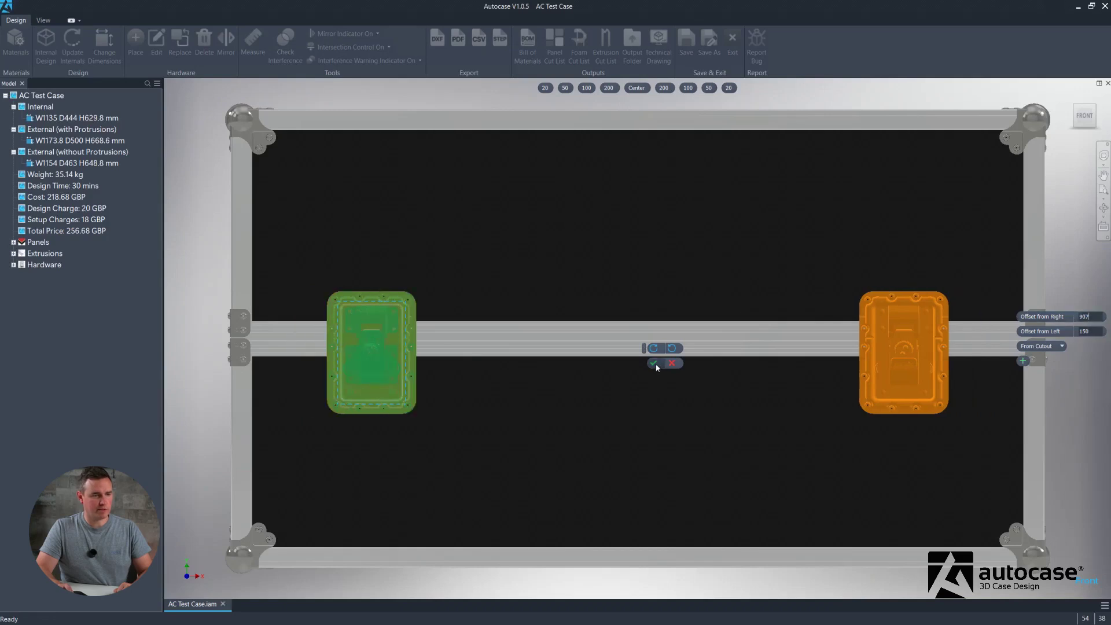
pyautogui.click(654, 364)
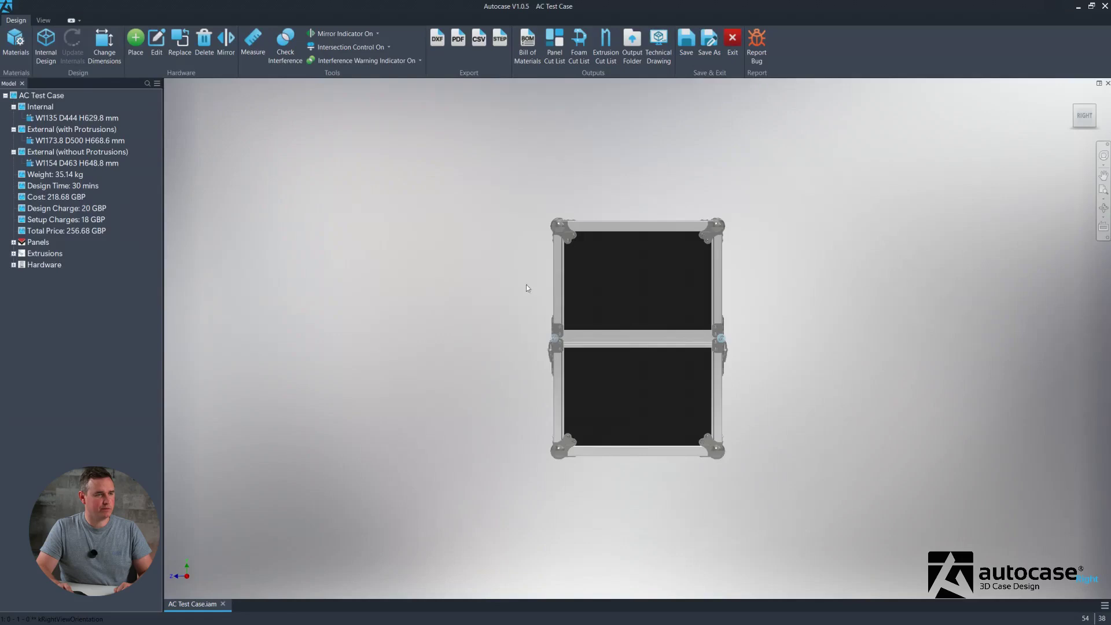
pyautogui.scroll(3, 697, 297)
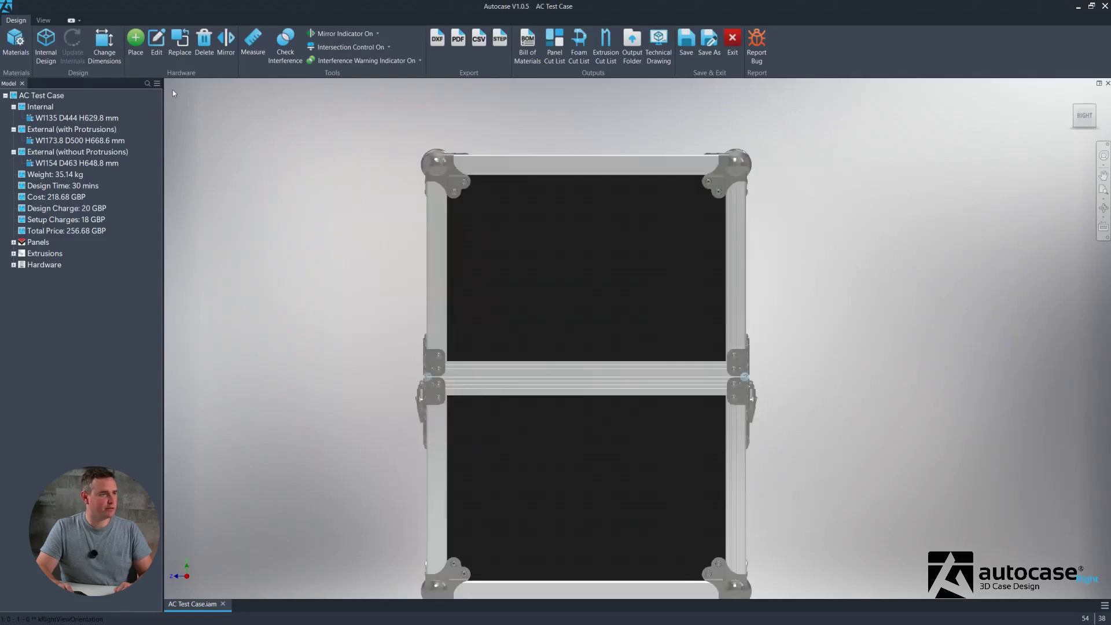
# Step: Place a Recessed Sprung Handle, anchored bottom-left, on the lower right end panel
pyautogui.click(136, 41)
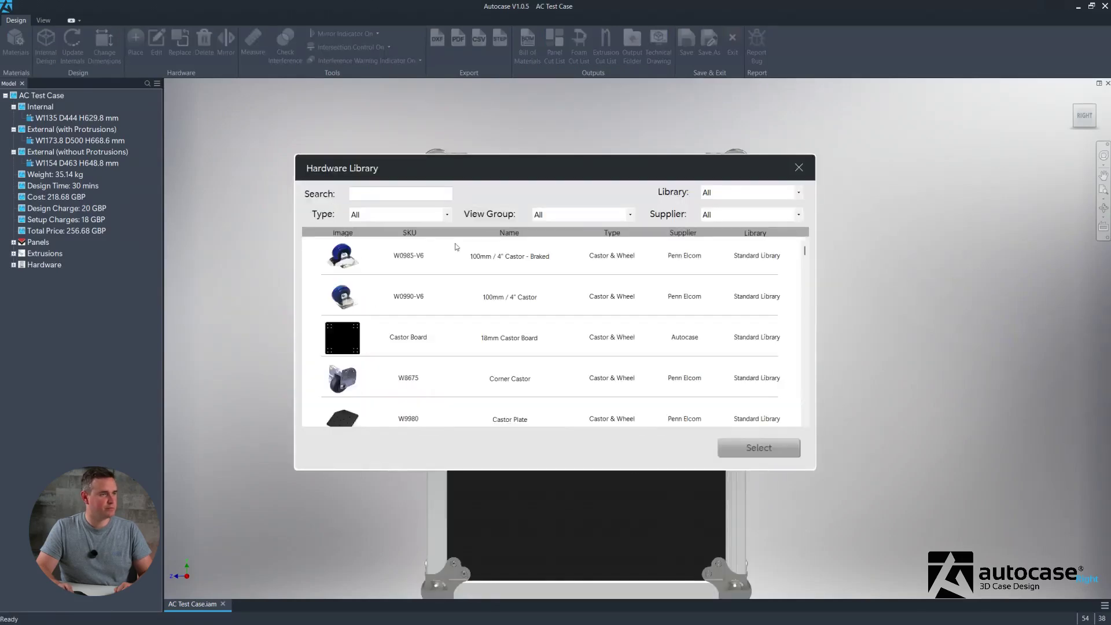
pyautogui.click(400, 214)
pyautogui.click(415, 319)
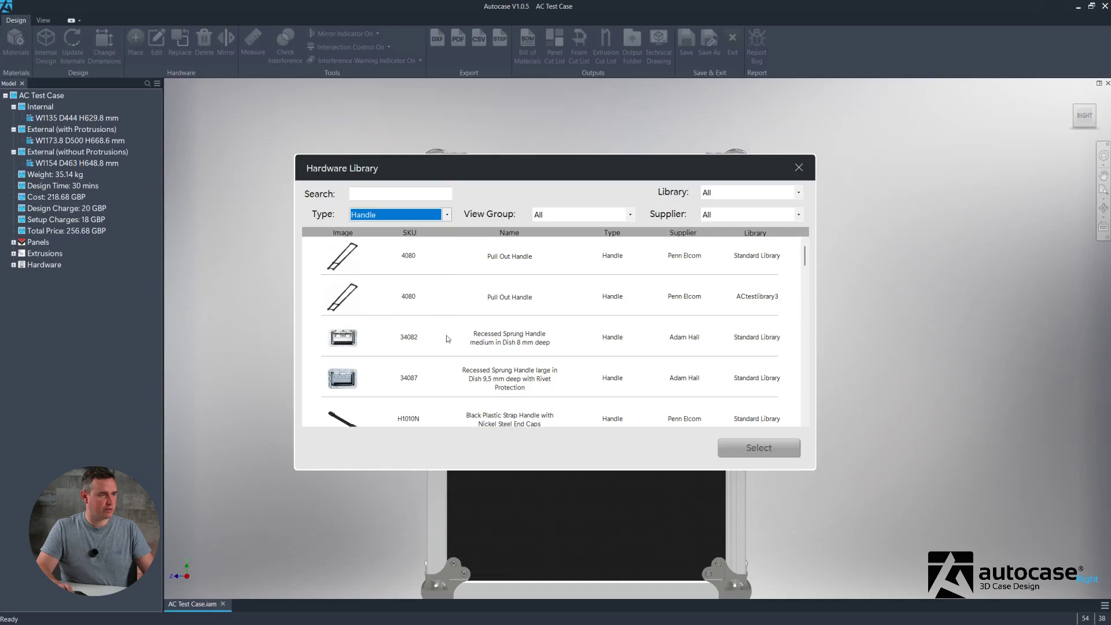
pyautogui.doubleClick(438, 377)
pyautogui.click(475, 567)
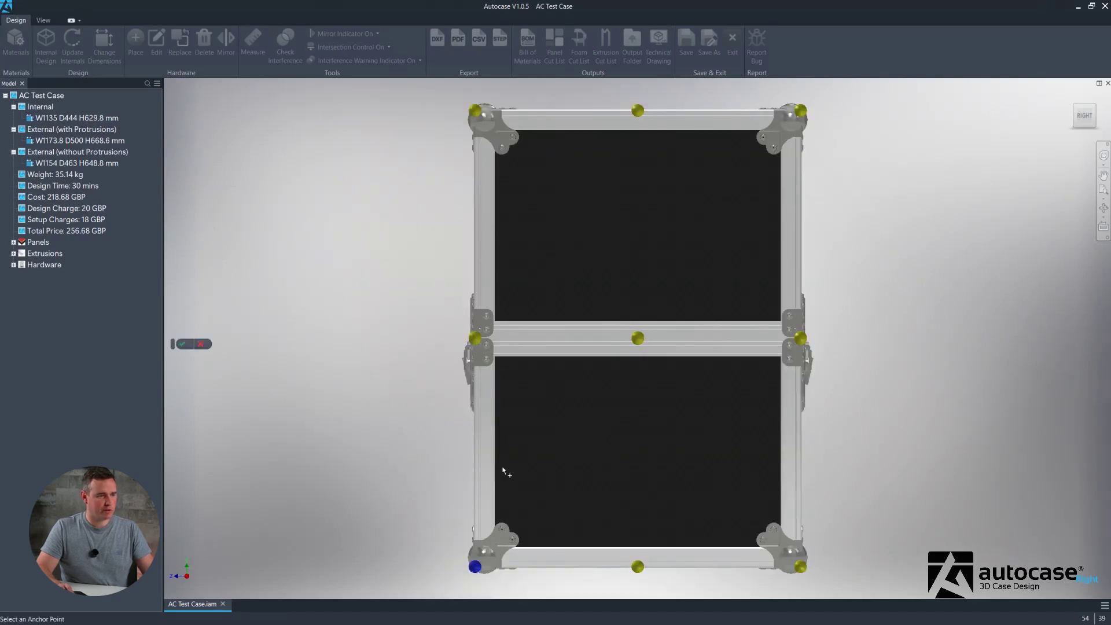
pyautogui.click(183, 344)
pyautogui.moveTo(568, 408); pyautogui.dragTo(564, 408)
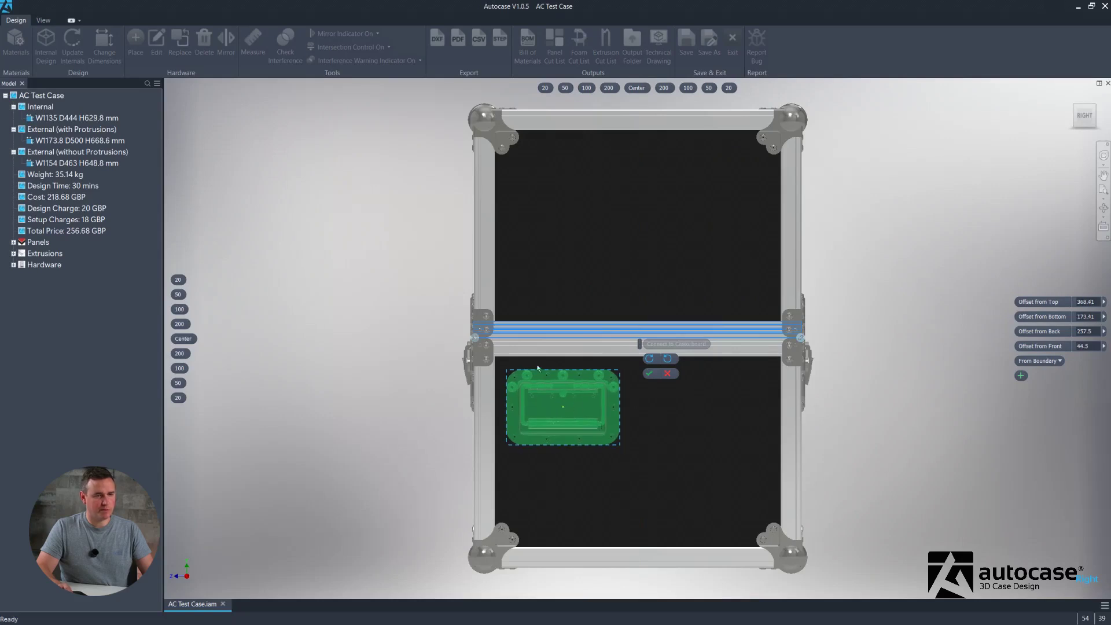
pyautogui.click(648, 373)
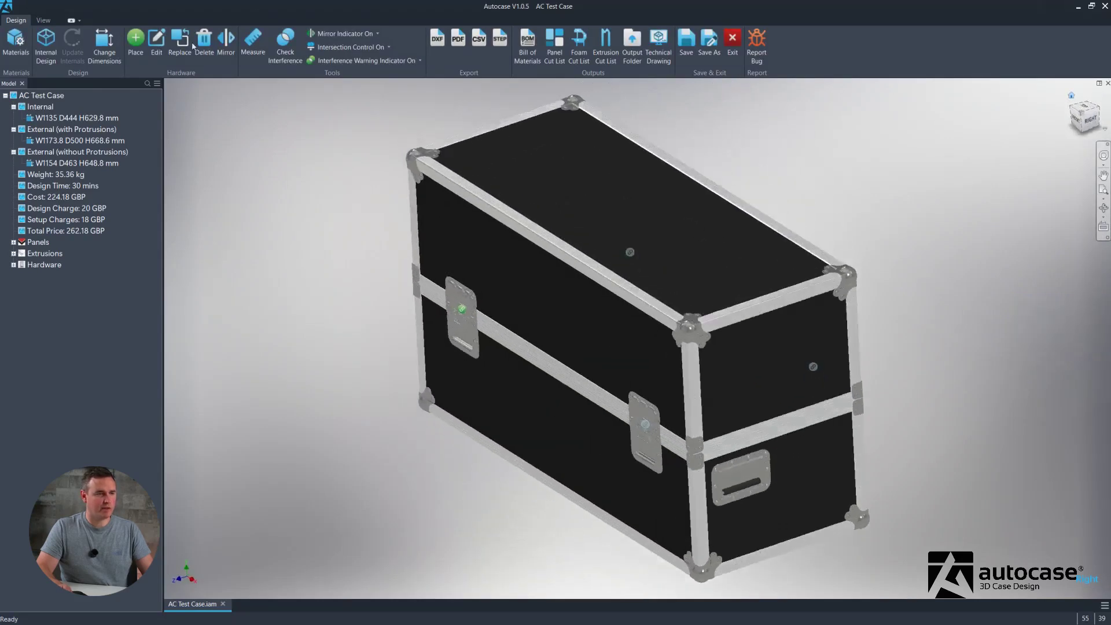
# Step: Mirror the end handle across the XY and middle planes onto both end panels
pyautogui.click(226, 40)
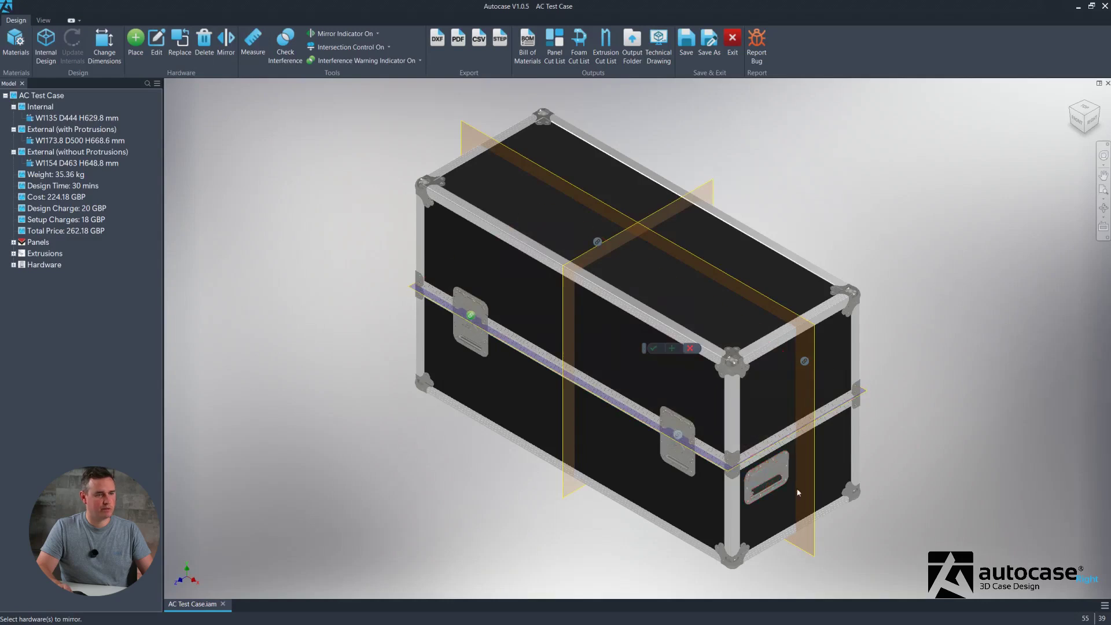
pyautogui.click(765, 476)
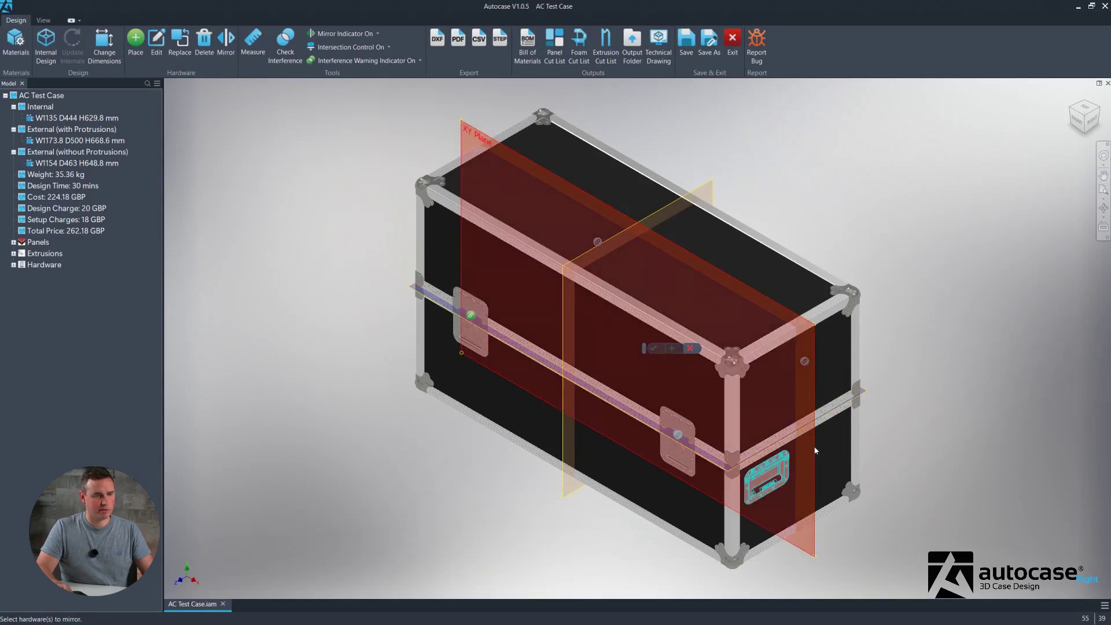
pyautogui.click(812, 447)
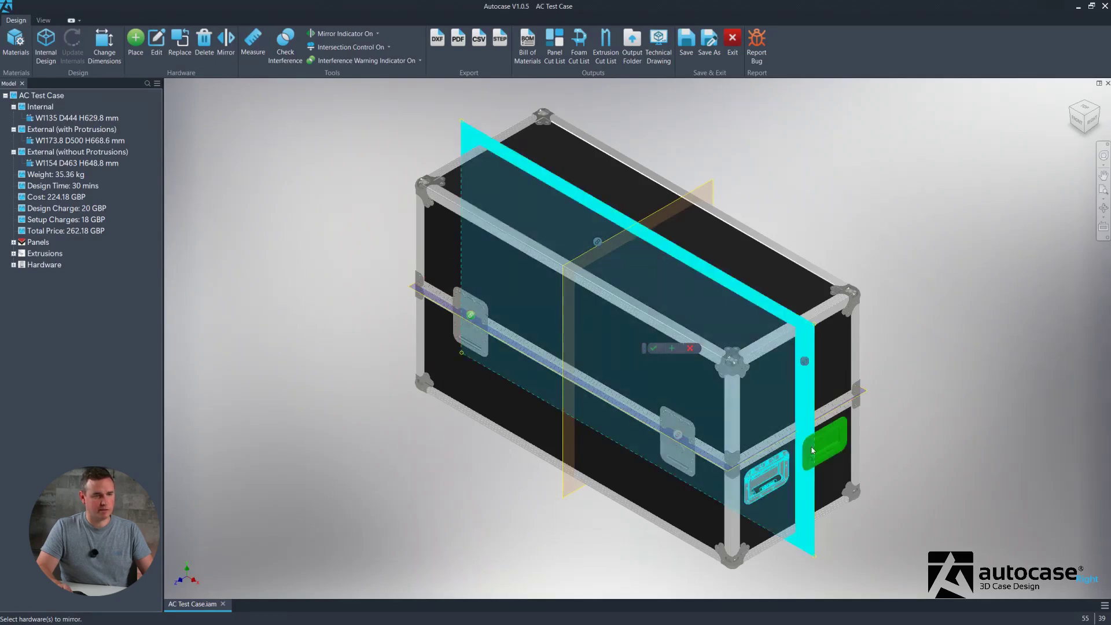
pyautogui.click(684, 222)
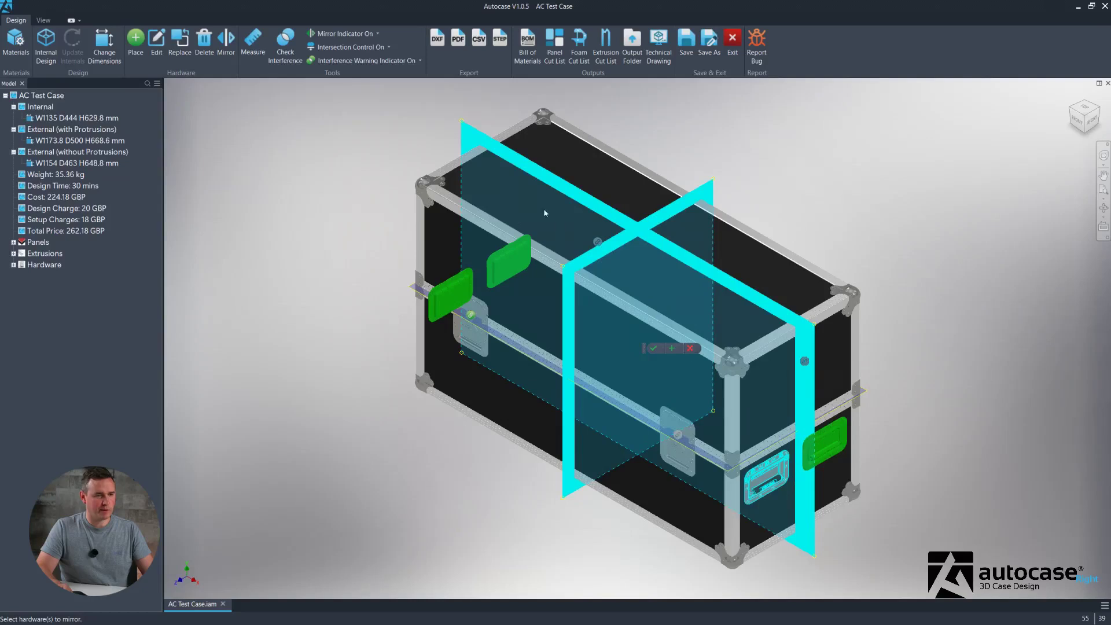
pyautogui.click(654, 348)
pyautogui.click(1077, 133)
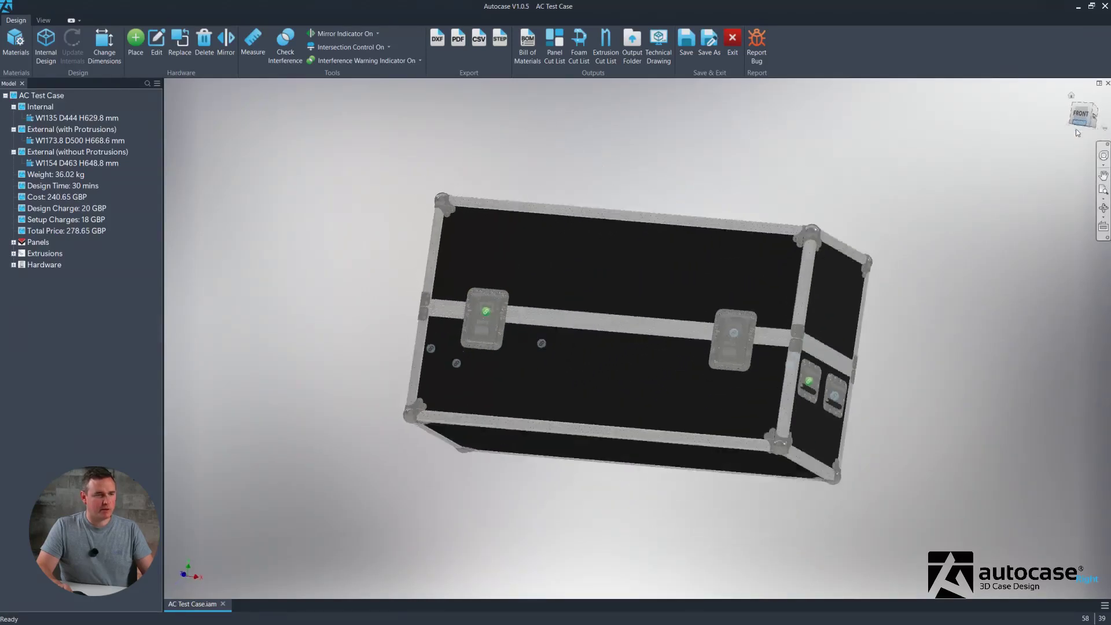
# Step: Place an 18mm Castor Board on the bottom face of the case
pyautogui.click(136, 40)
pyautogui.click(462, 351)
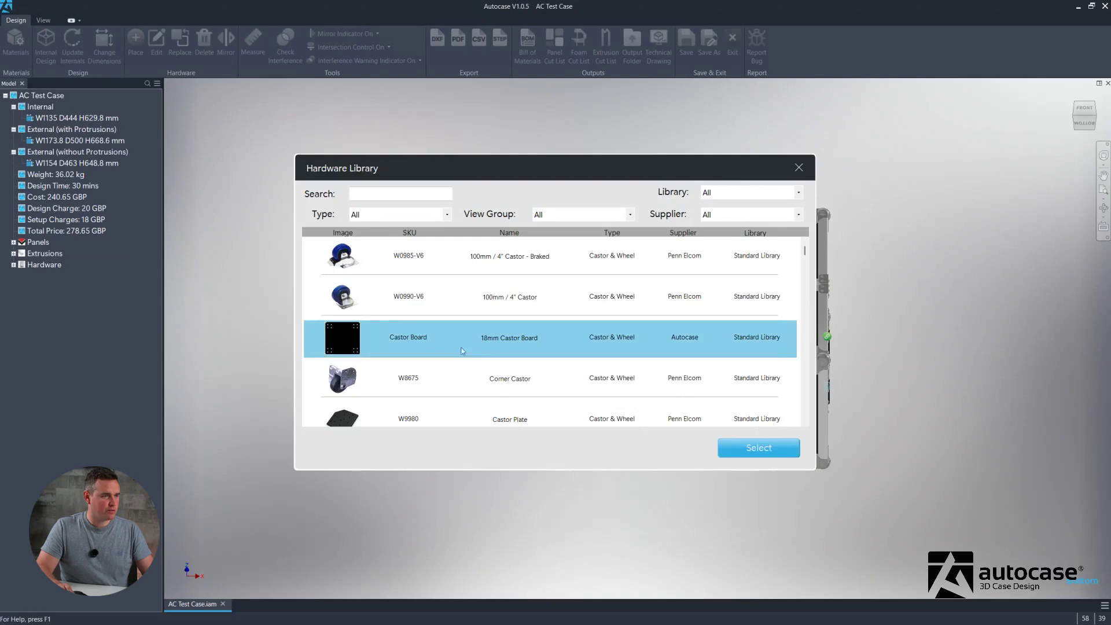
pyautogui.click(763, 448)
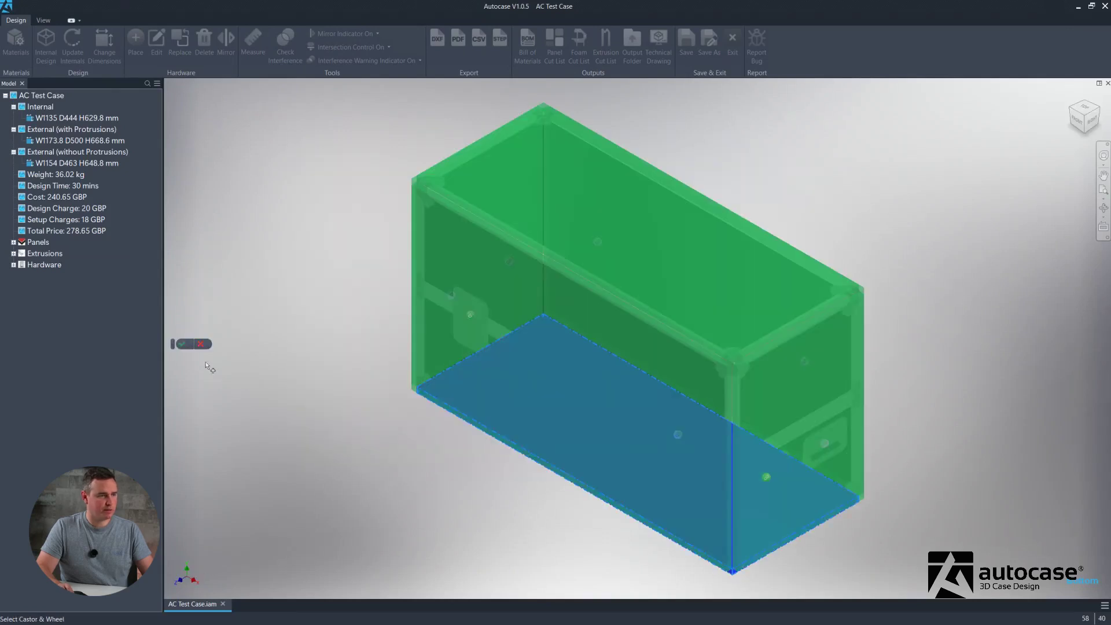
pyautogui.click(183, 344)
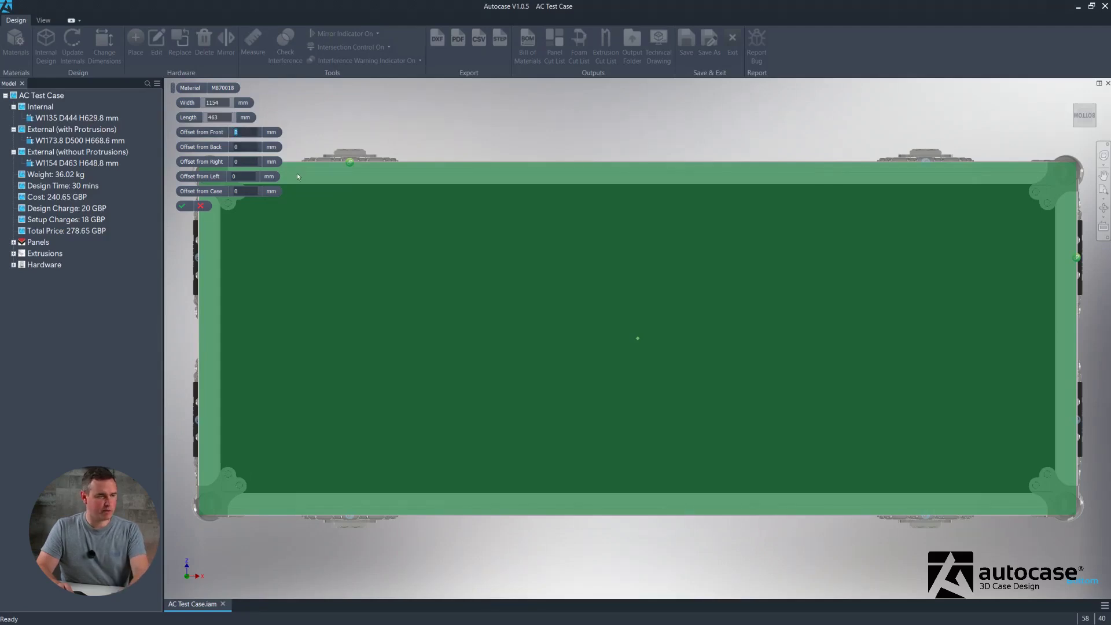
# Step: Inset the castor board 5 mm from the front, back, left and right edges
pyautogui.write('5')
pyautogui.click(244, 149)
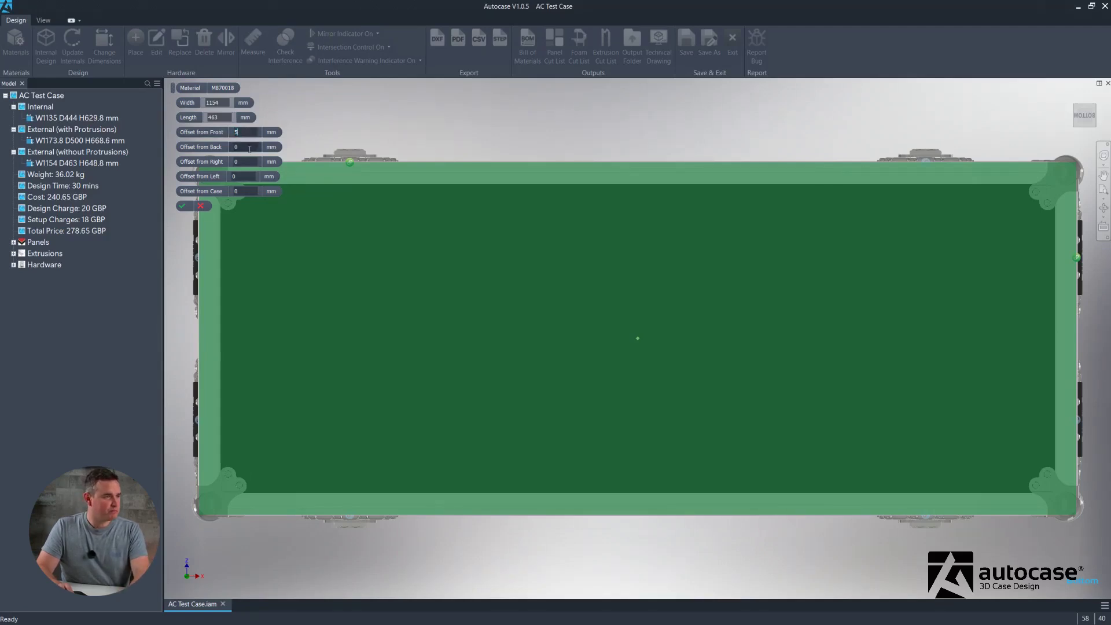
pyautogui.doubleClick(243, 149)
pyautogui.write('5')
pyautogui.press('Tab')
pyautogui.write('5')
pyautogui.press('Tab')
pyautogui.write('5')
pyautogui.click(246, 132)
pyautogui.write('0')
pyautogui.click(251, 148)
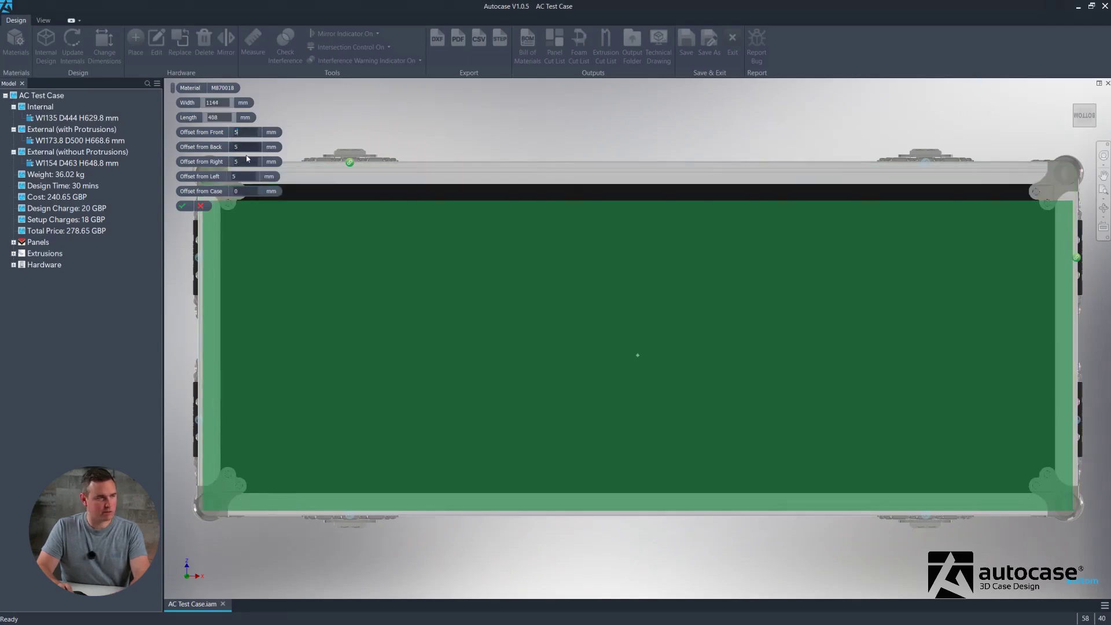
pyautogui.press('Return')
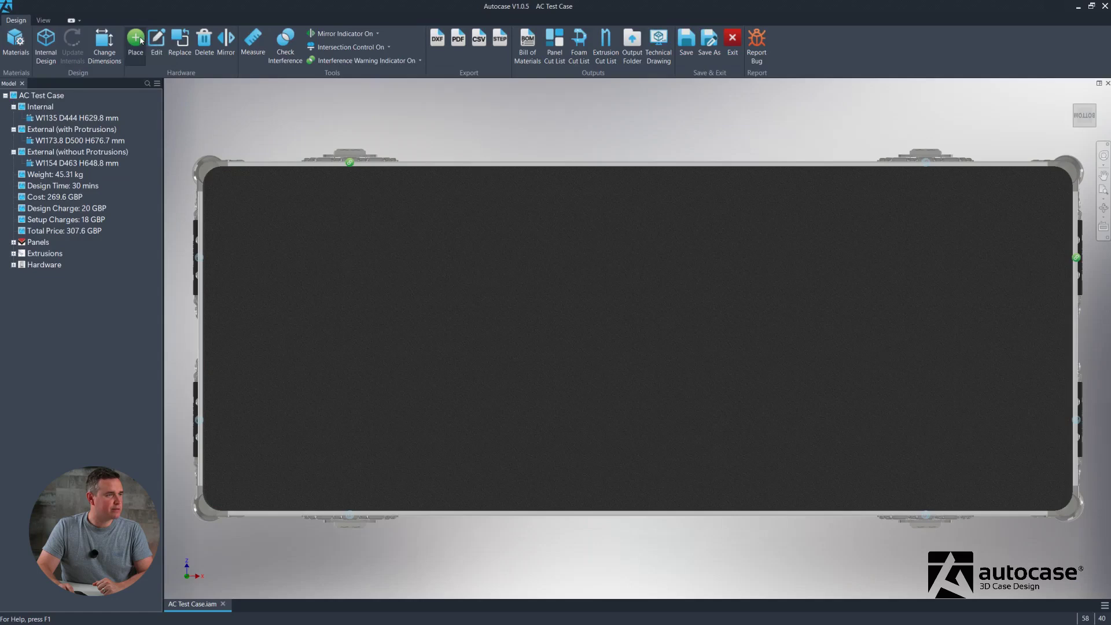
pyautogui.click(137, 41)
# Step: Place the 100mm / 4" W0985-V6 braked castor at the castor board's top-left corner
pyautogui.click(472, 243)
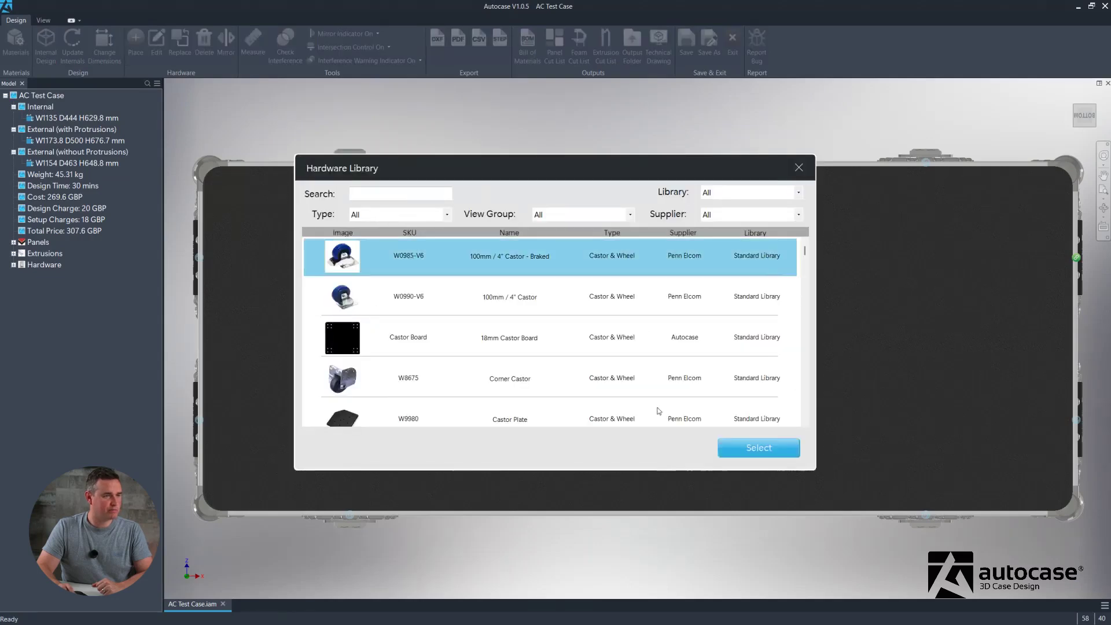
pyautogui.click(743, 451)
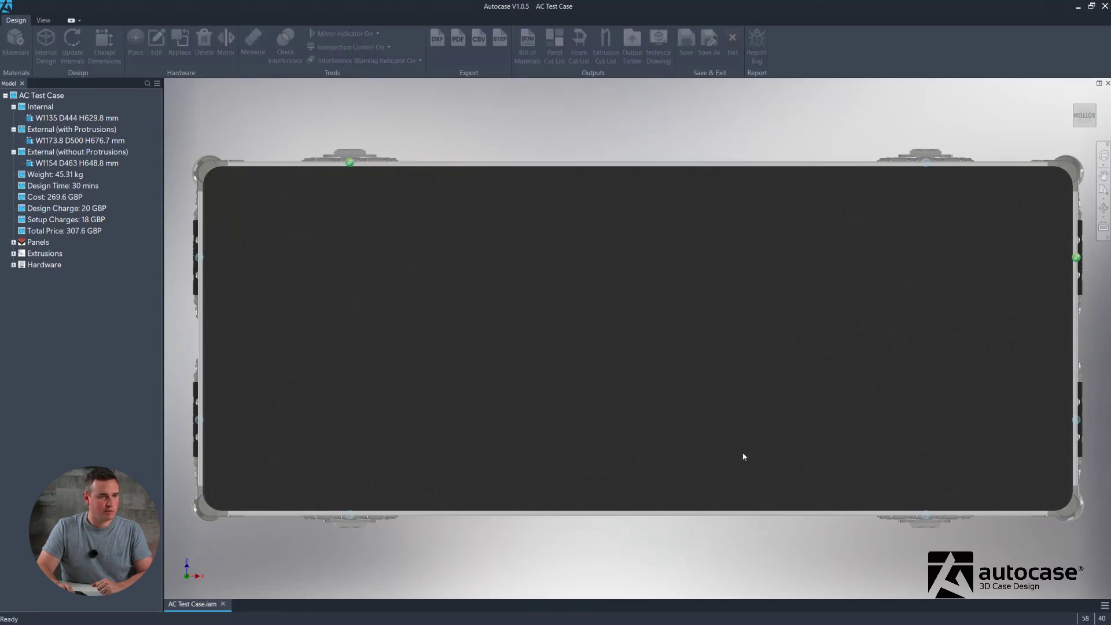
pyautogui.click(269, 255)
pyautogui.moveTo(636, 338); pyautogui.dragTo(270, 214)
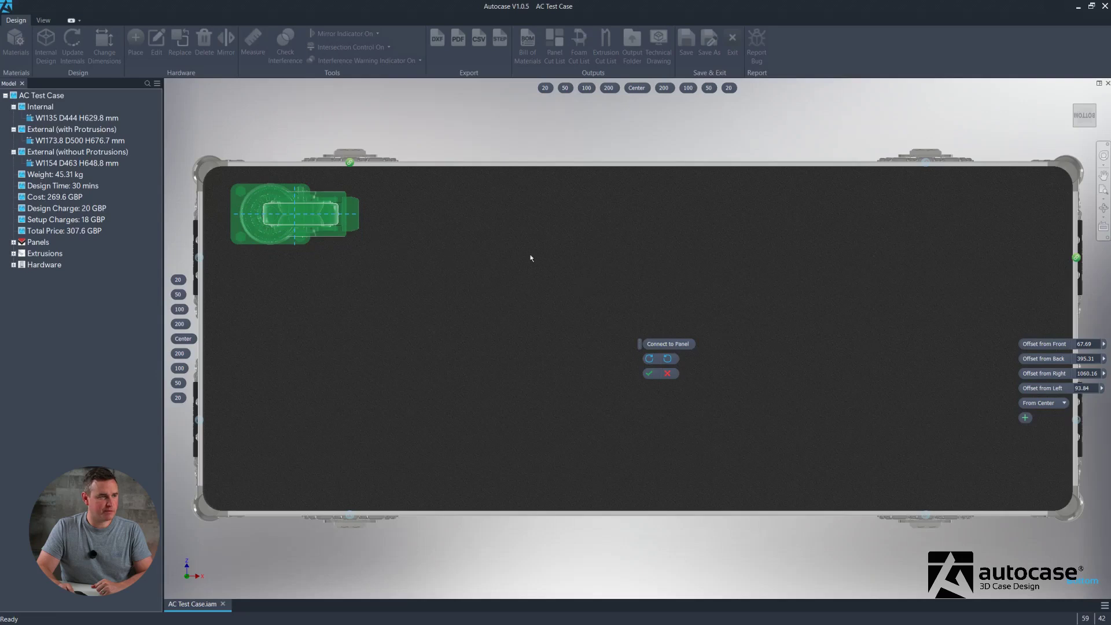
pyautogui.click(282, 201)
# Step: Mirror the castor across both planes so all four board corners get castors
pyautogui.click(226, 39)
pyautogui.click(292, 216)
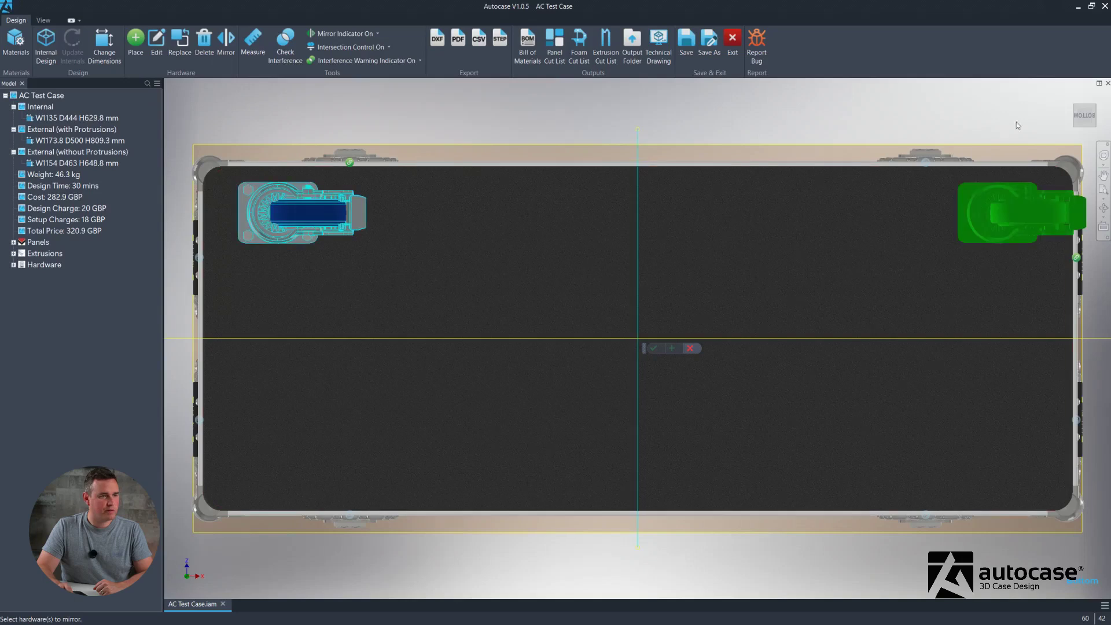
pyautogui.click(1068, 97)
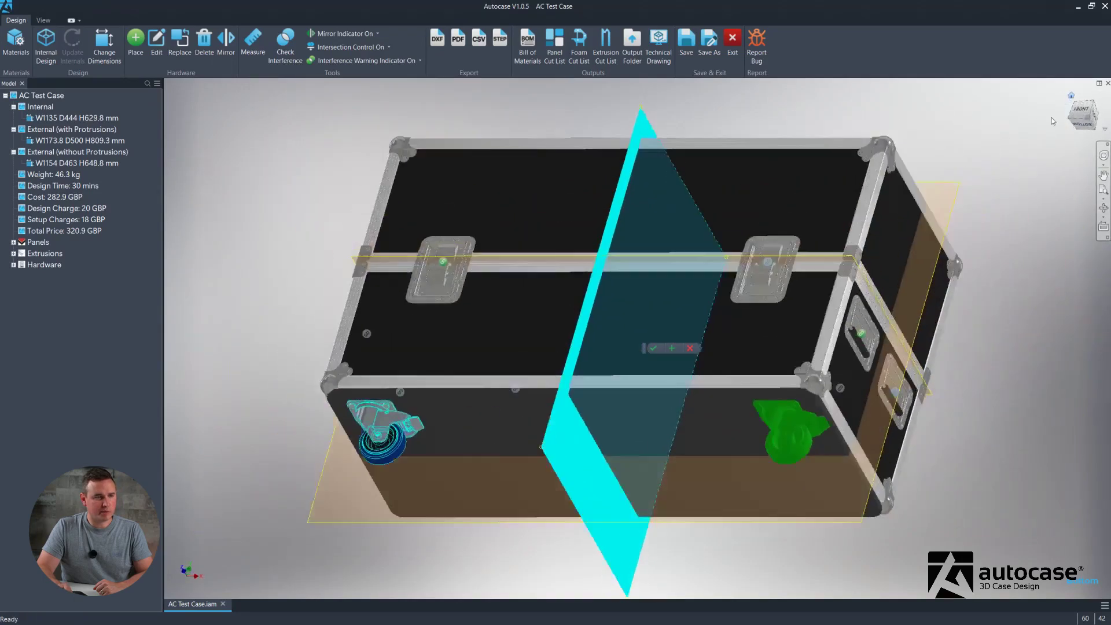
pyautogui.click(788, 324)
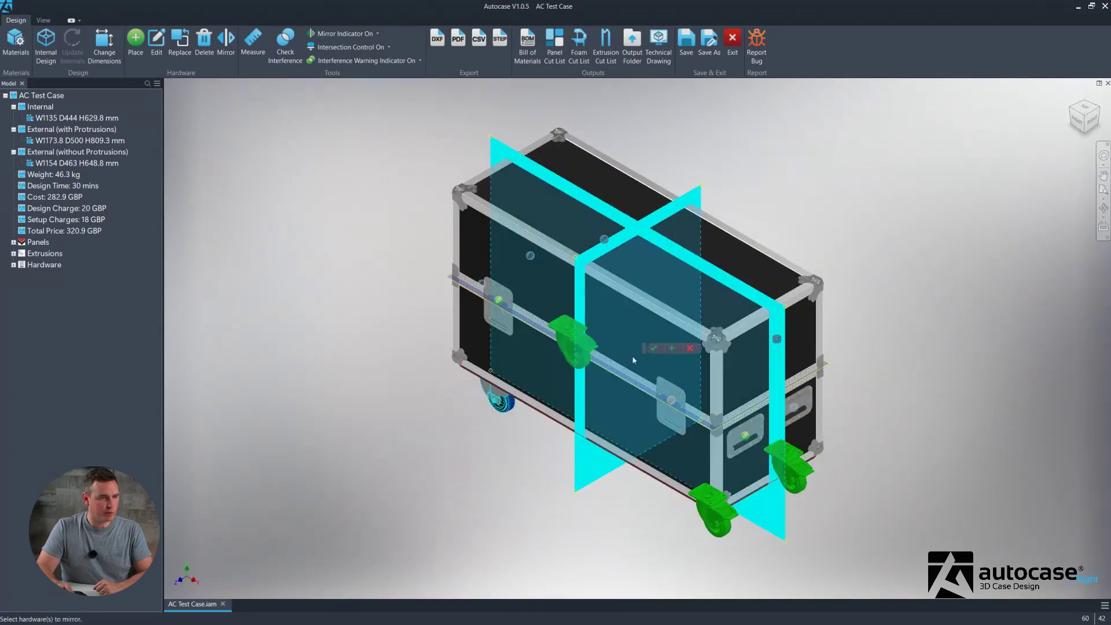
pyautogui.click(652, 348)
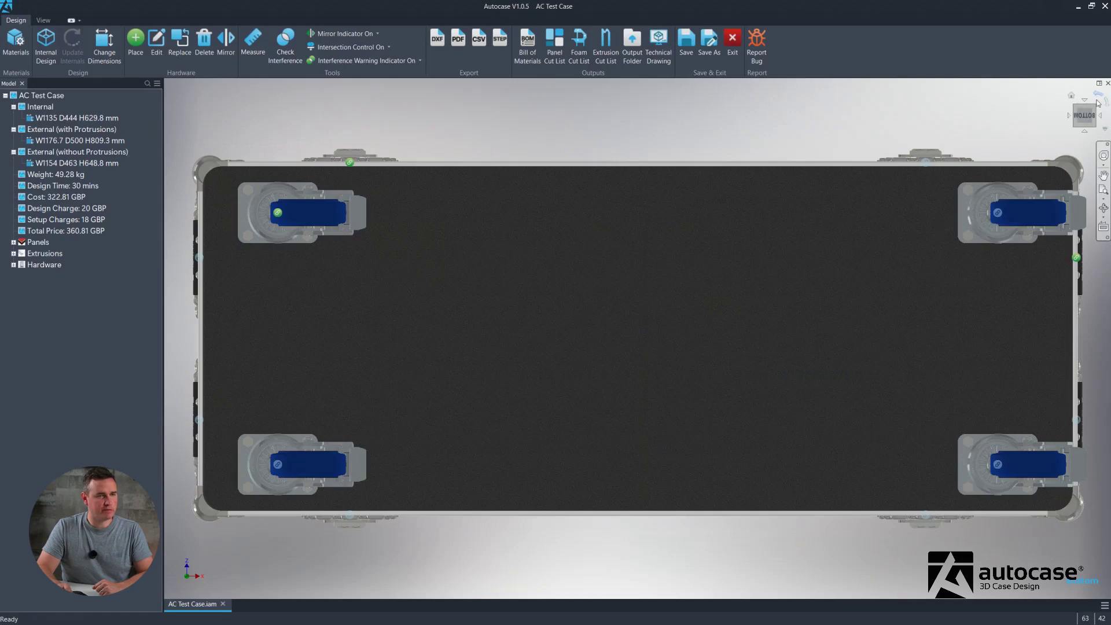
# Step: Review the castored case from isometric, front and front-right views, then bring up Change Dimensions
pyautogui.click(1071, 97)
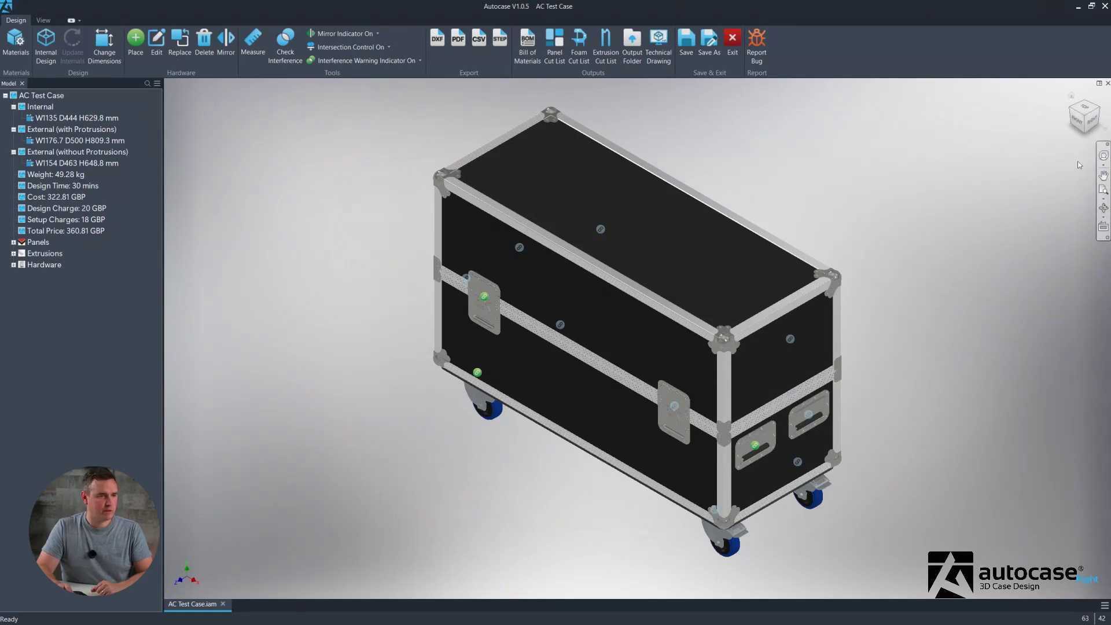
pyautogui.click(1075, 113)
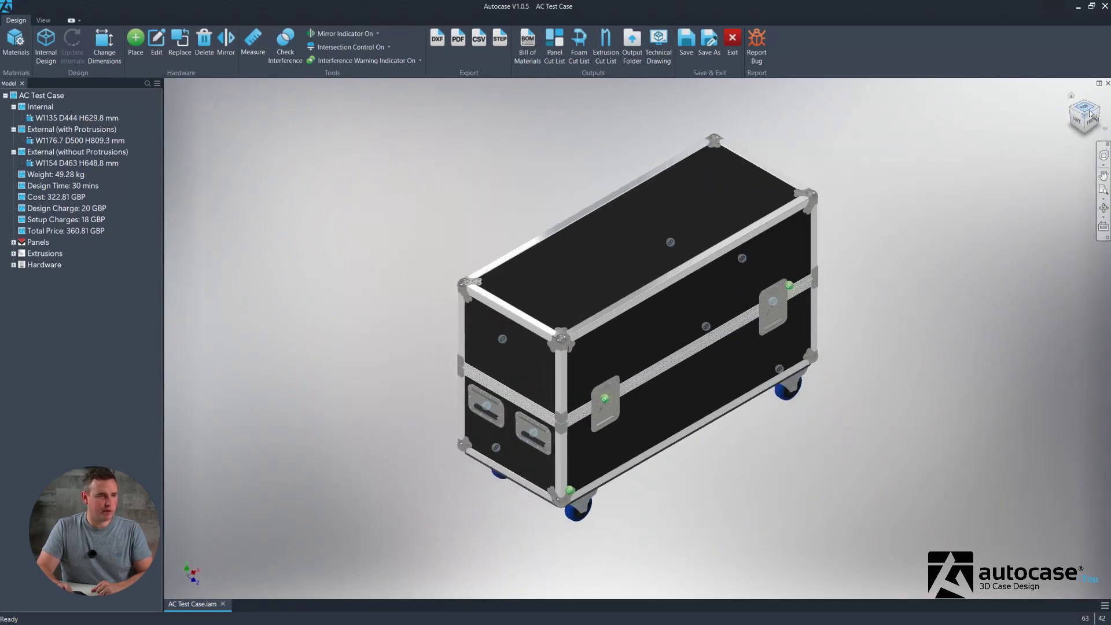
pyautogui.click(1088, 101)
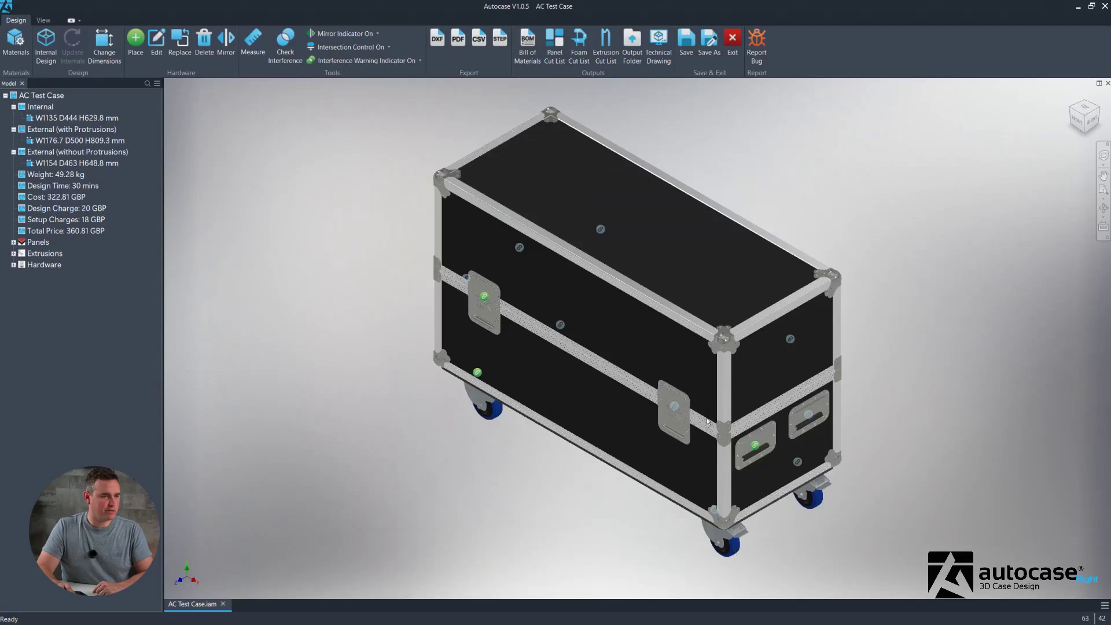
pyautogui.click(104, 43)
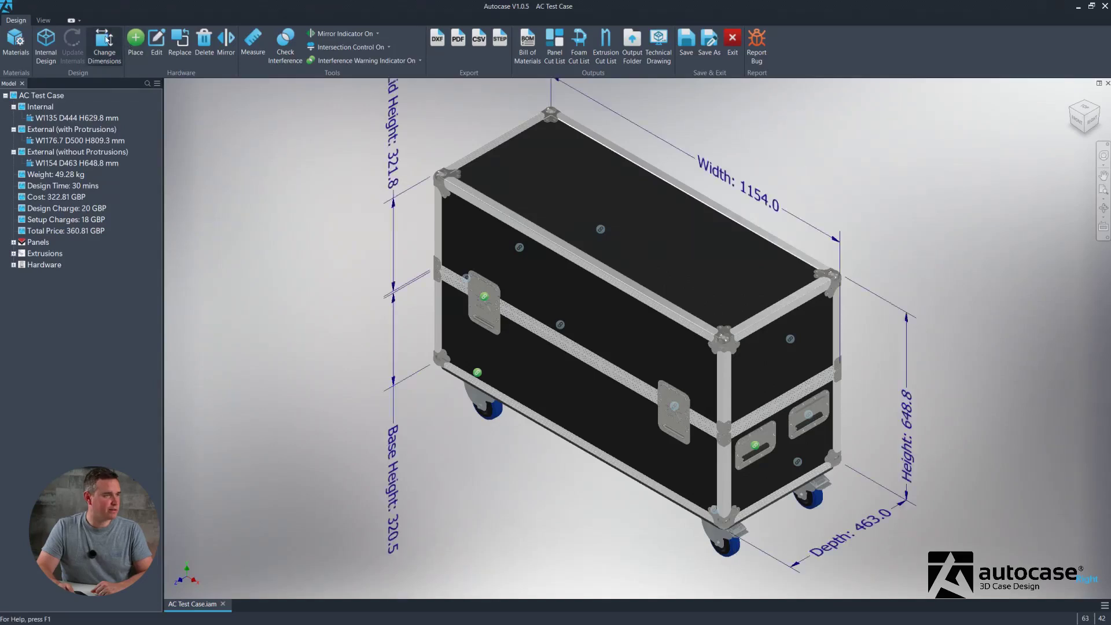
# Step: Apply internal dimensions of W1500, D600, H800 mm to regenerate the case
pyautogui.click(169, 195)
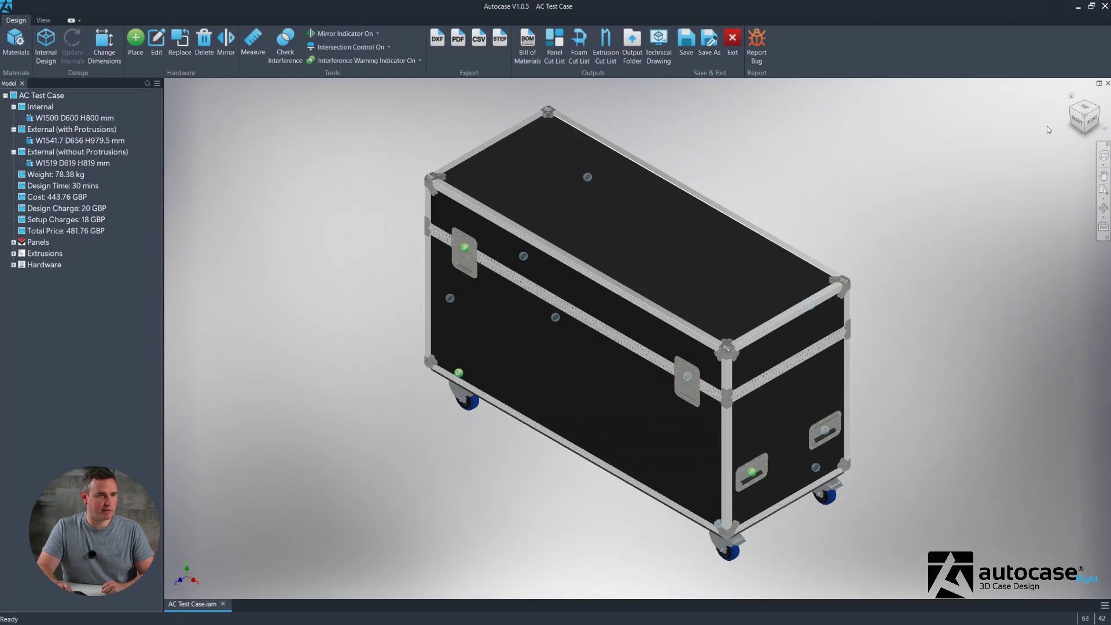
pyautogui.click(1082, 126)
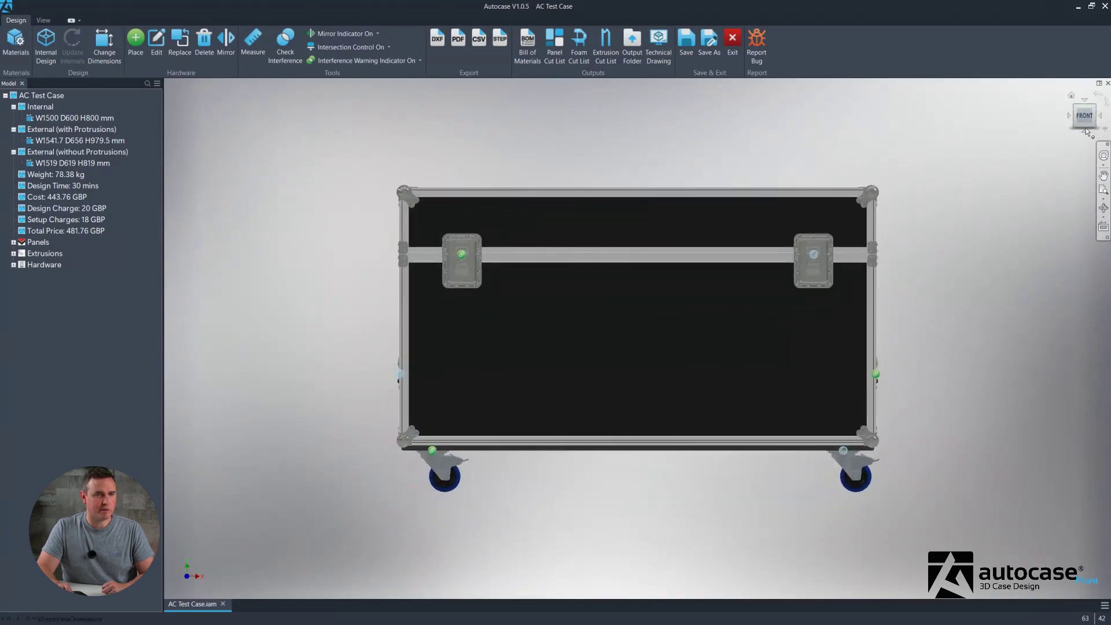
pyautogui.click(1084, 138)
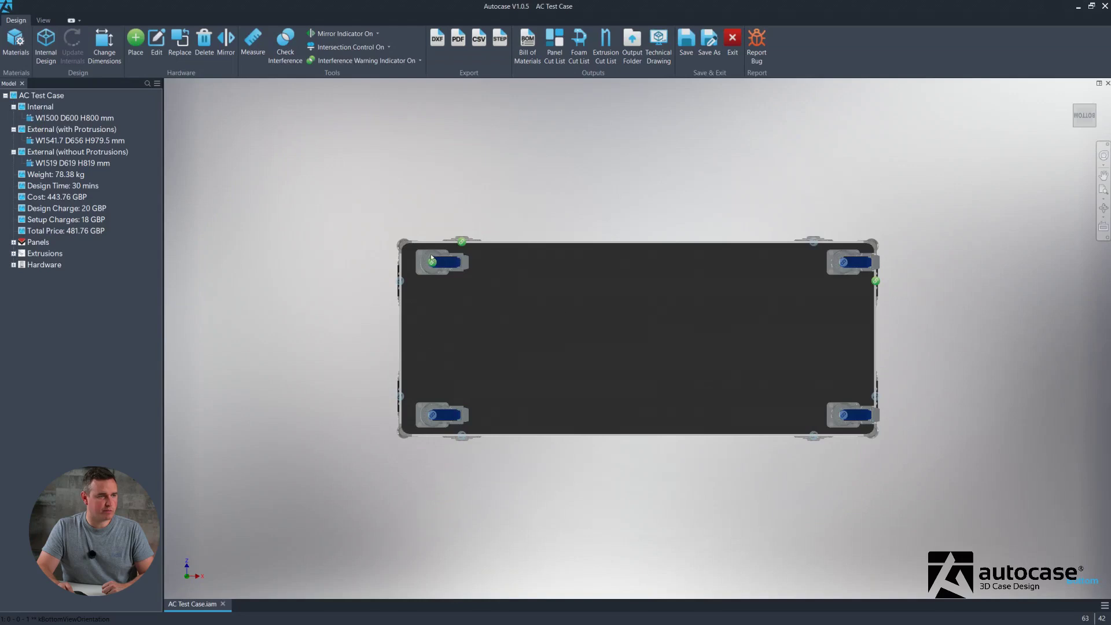
pyautogui.press('F6')
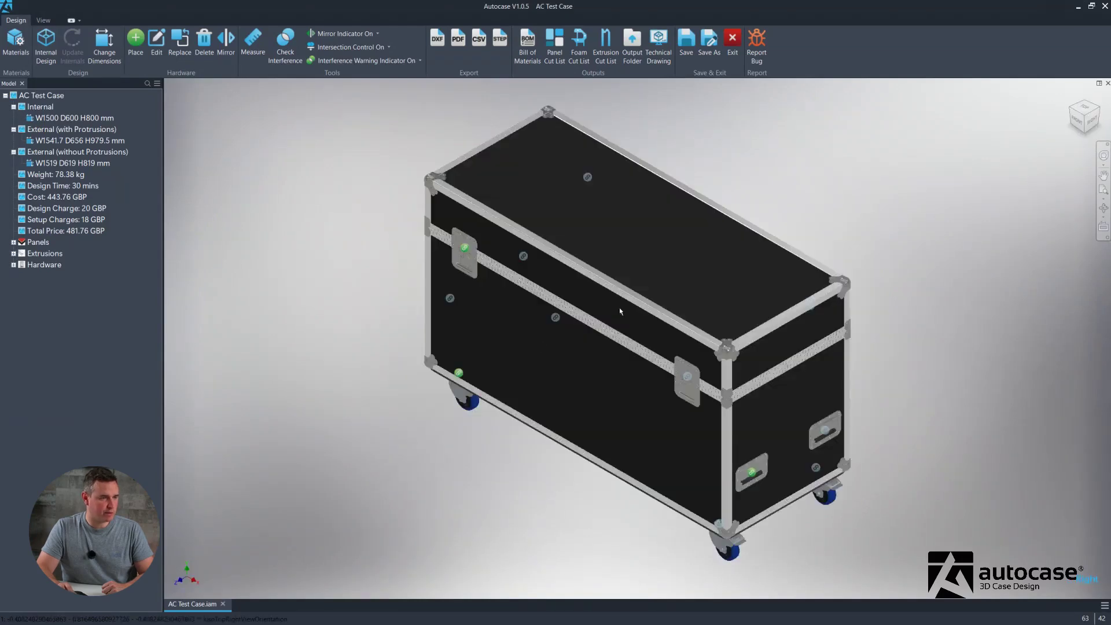